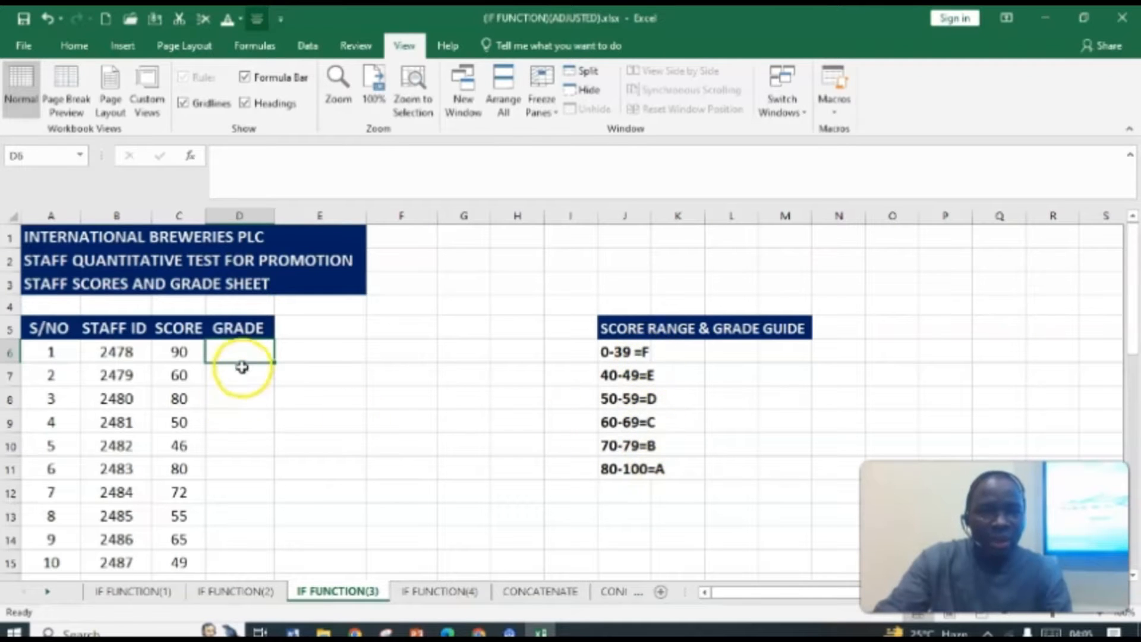
scroll(250, 373, down, 3)
scroll(250, 374, down, 3)
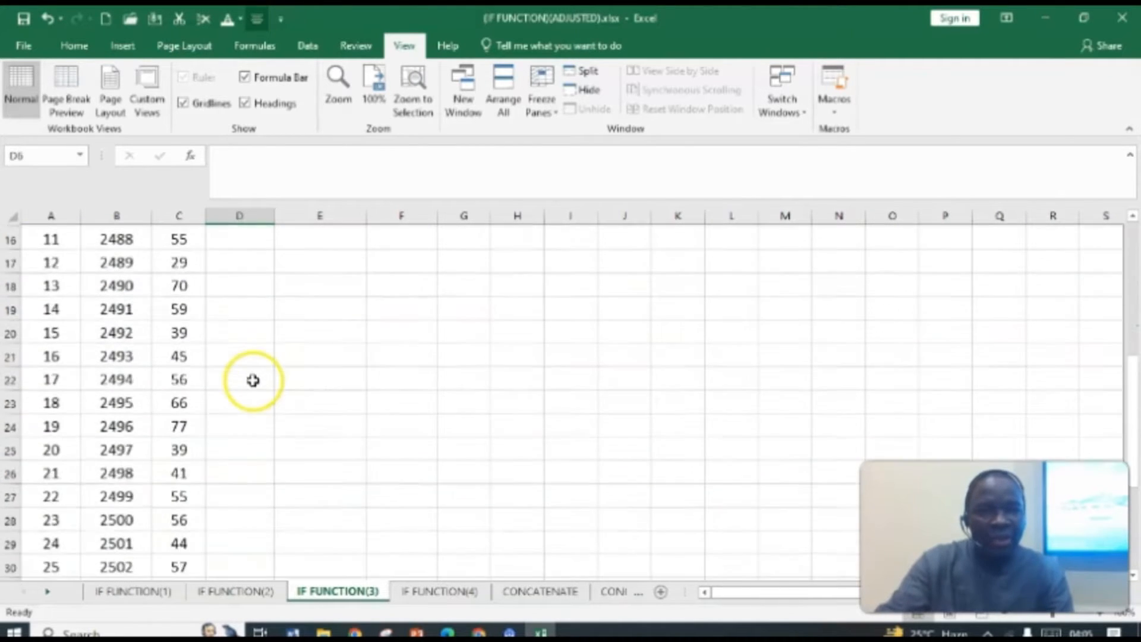
scroll(253, 377, up, 6)
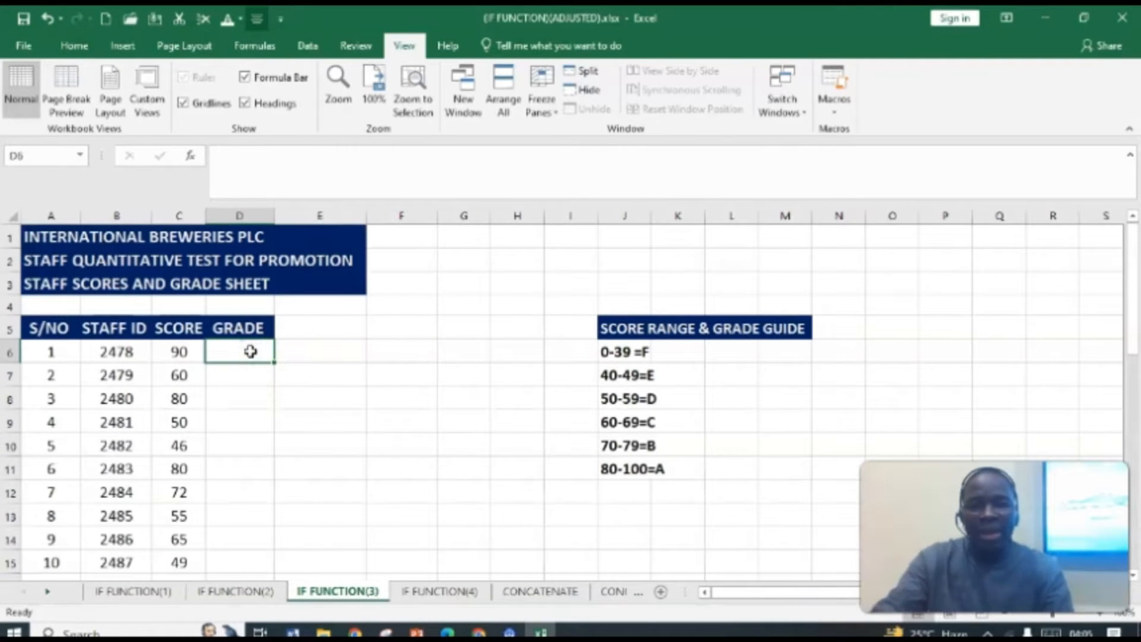
Step: In D6, start a nested IF formula: =IF(C6<40,"F", to return F for scores below 40
text(=)
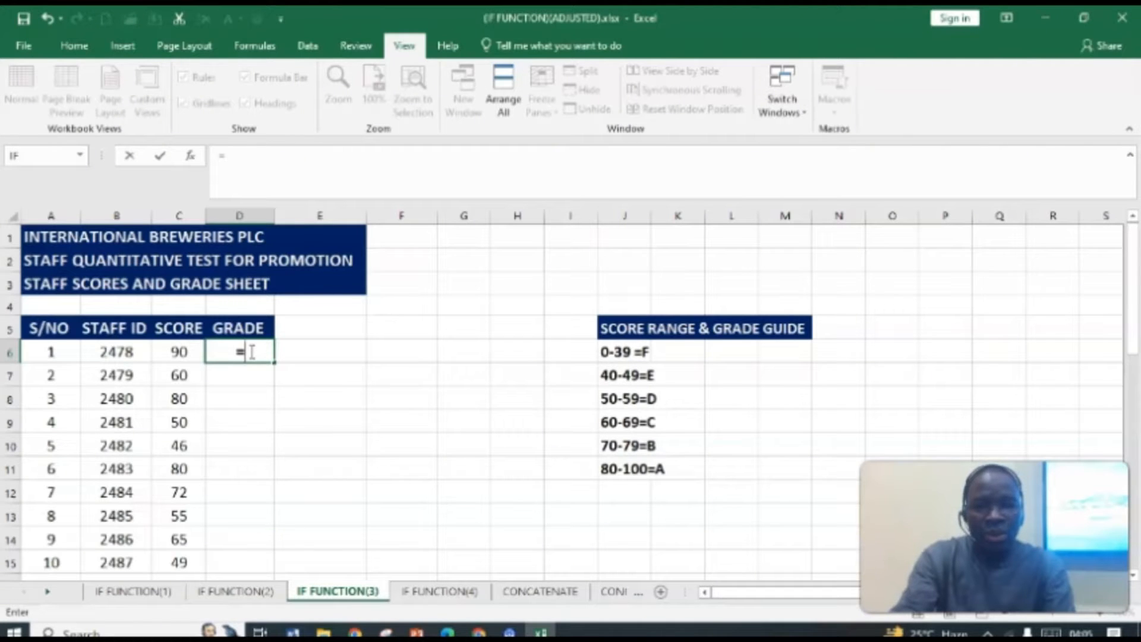
text(IF)
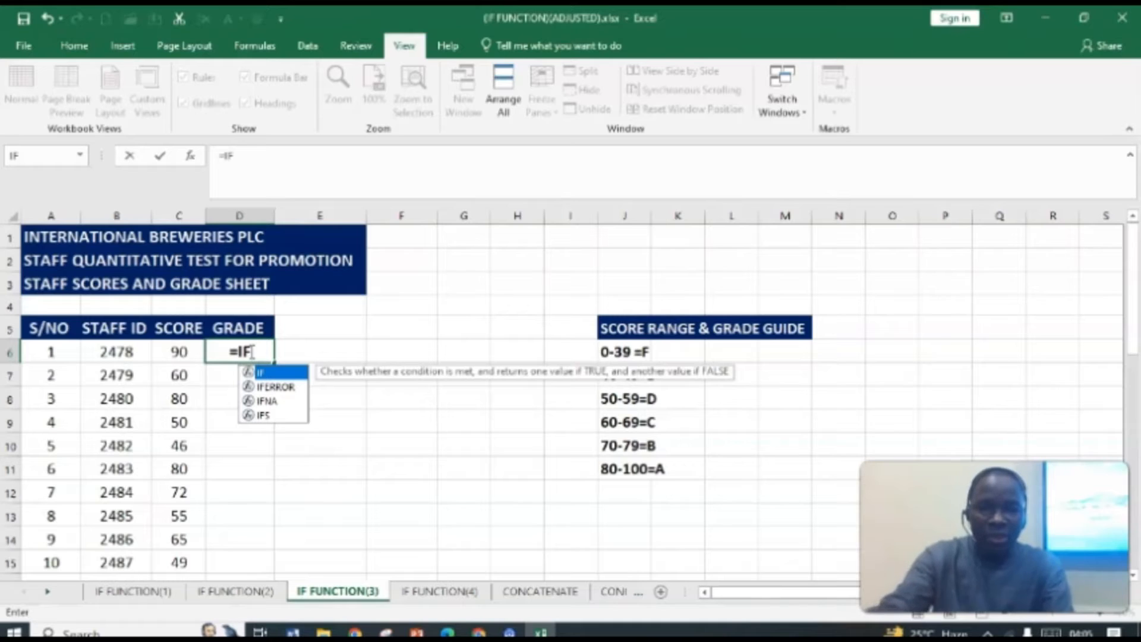
text(()
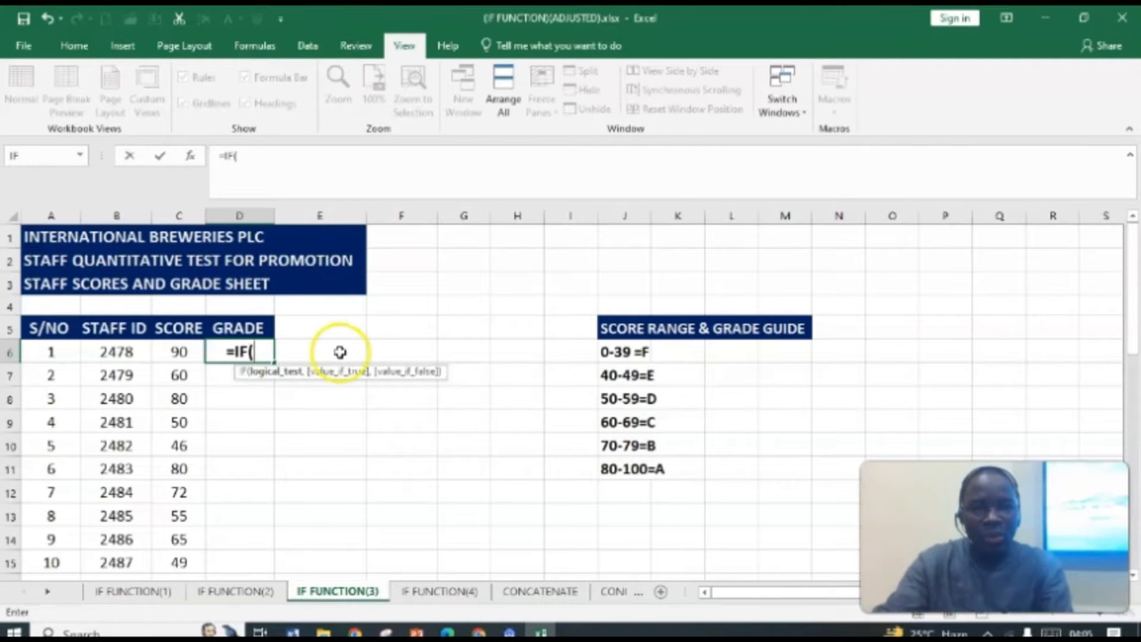
click(184, 352)
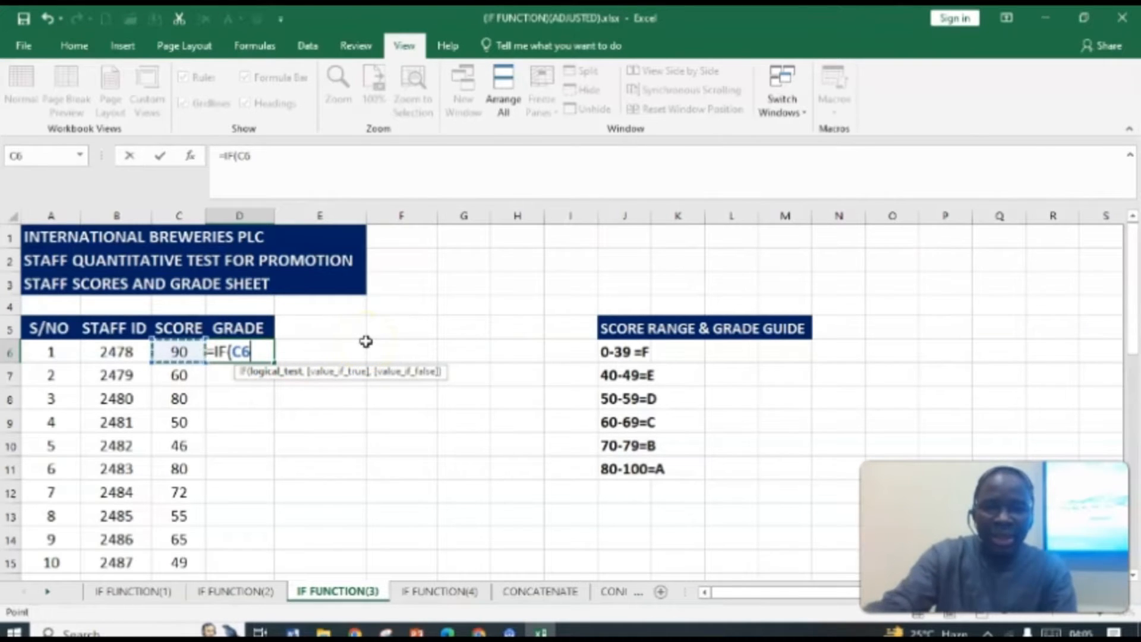
text(<)
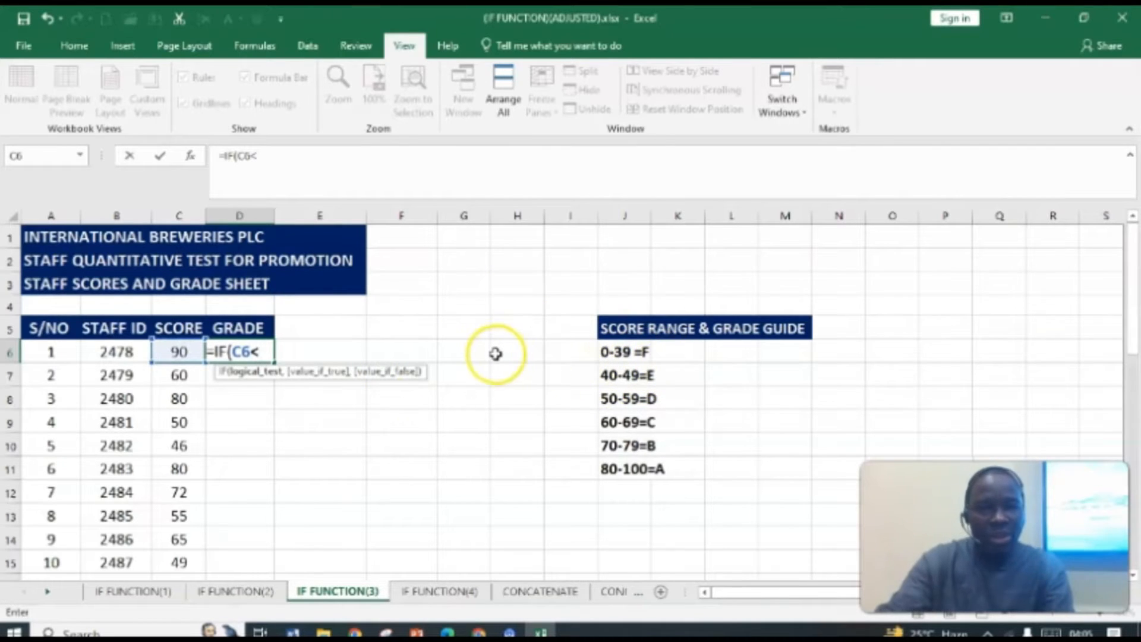
text(40)
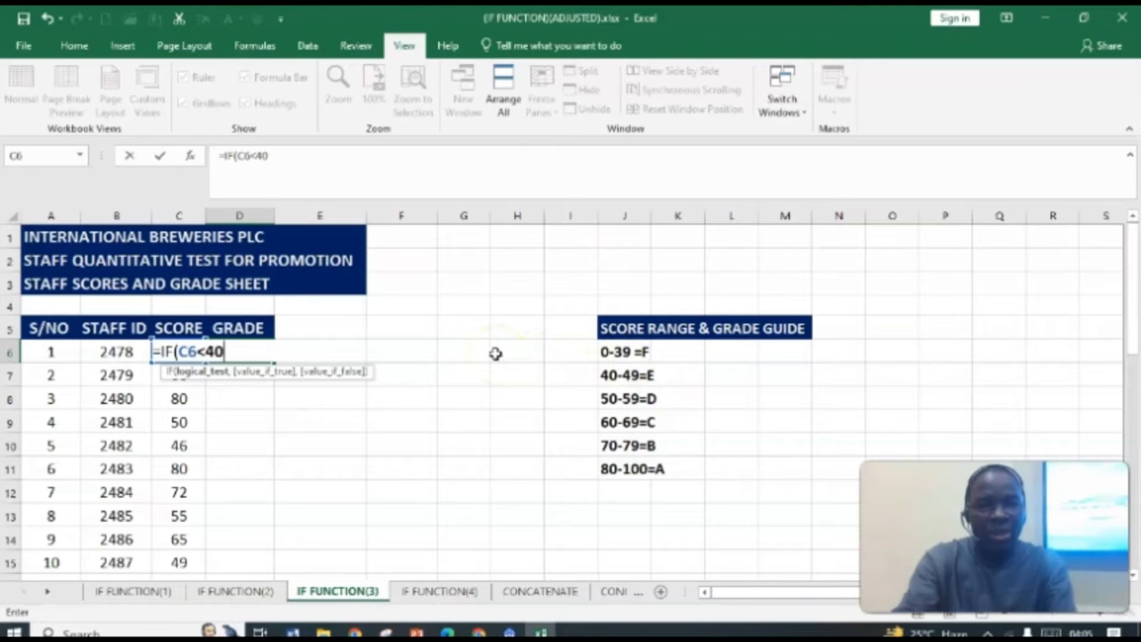
text(,)
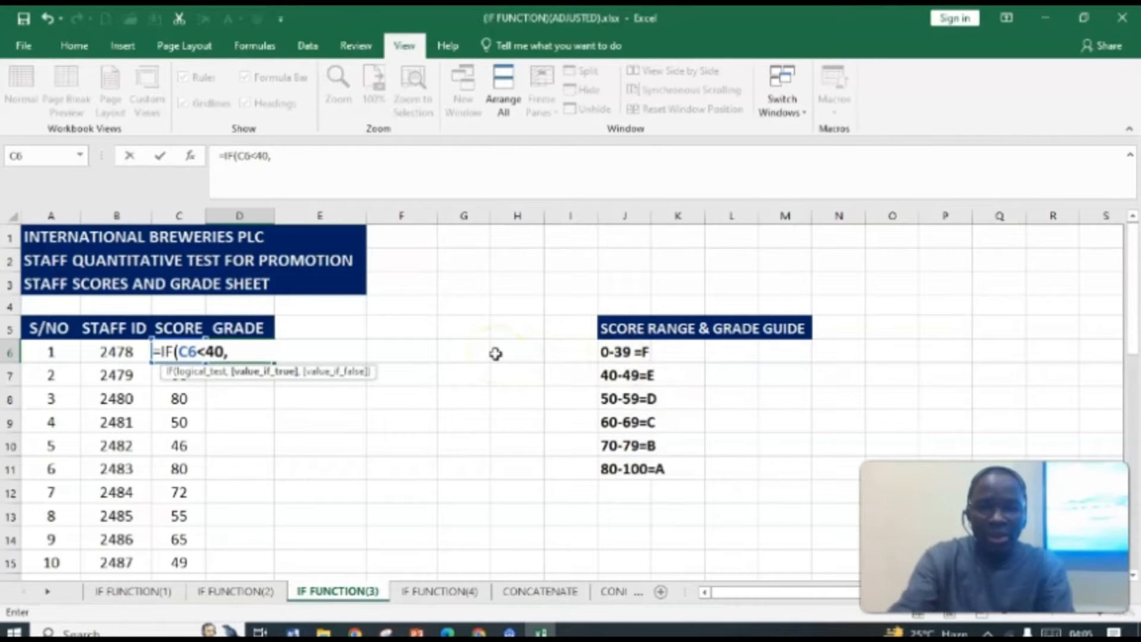
text(")
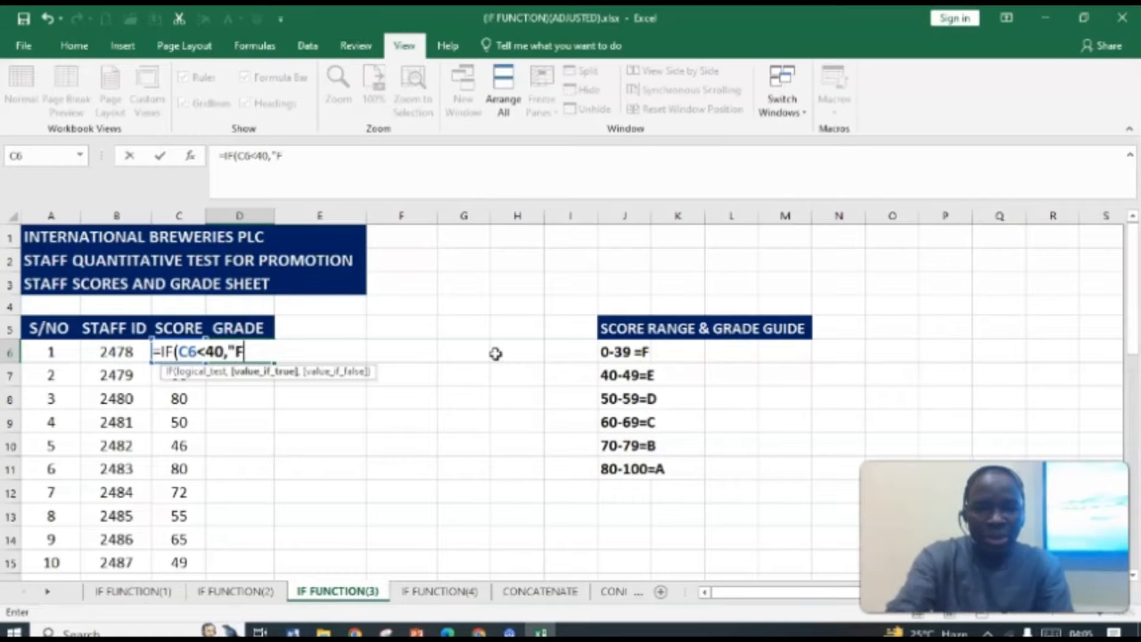
text(F")
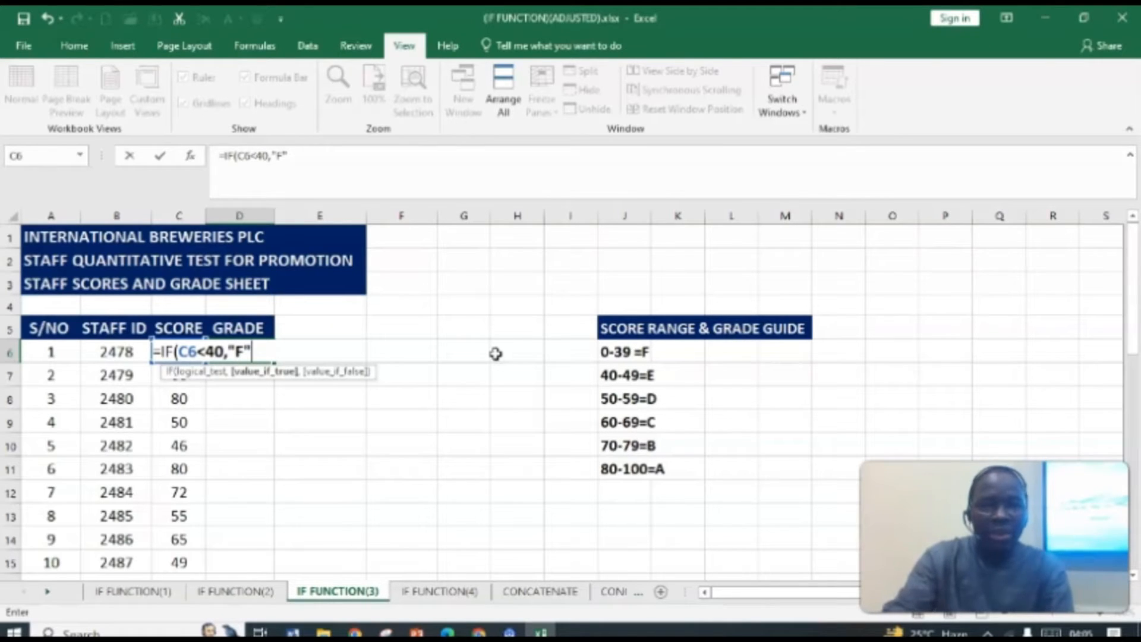
text(,)
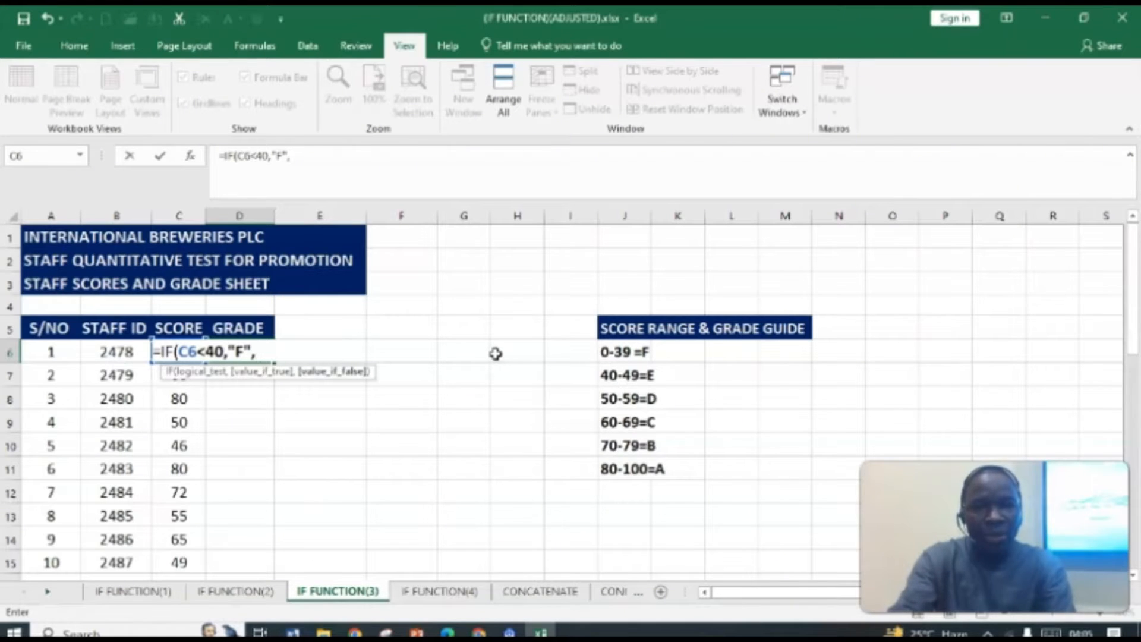
text(IF)
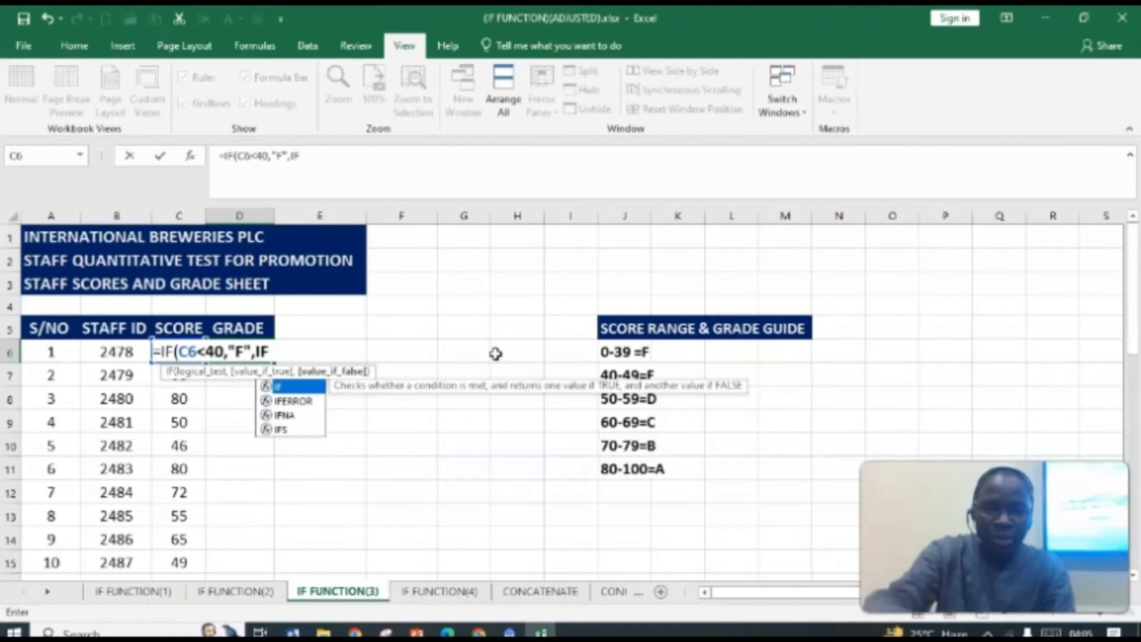
text(()
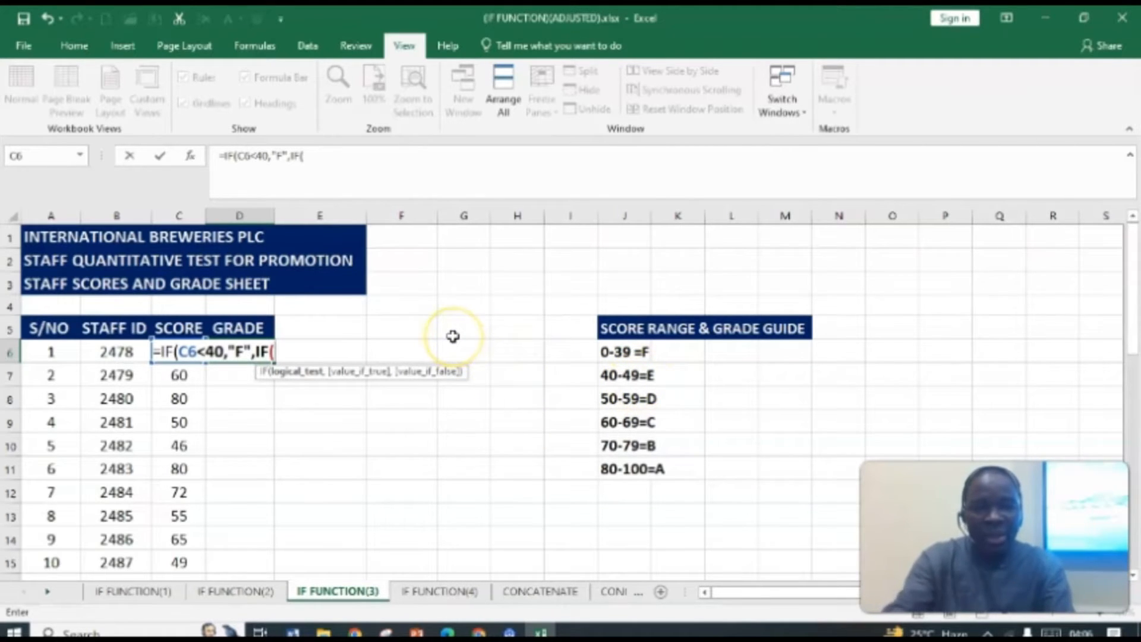
Step: Extend the formula with the nested test IF(C6<50,"E", returning E for scores below 50
text(C6)
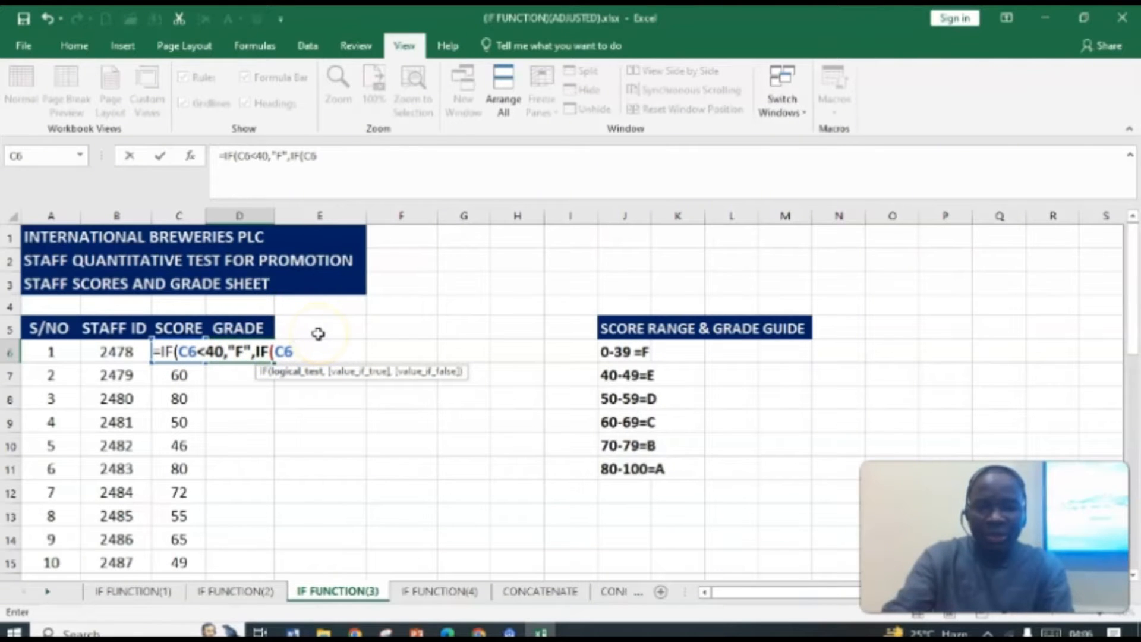
text(<)
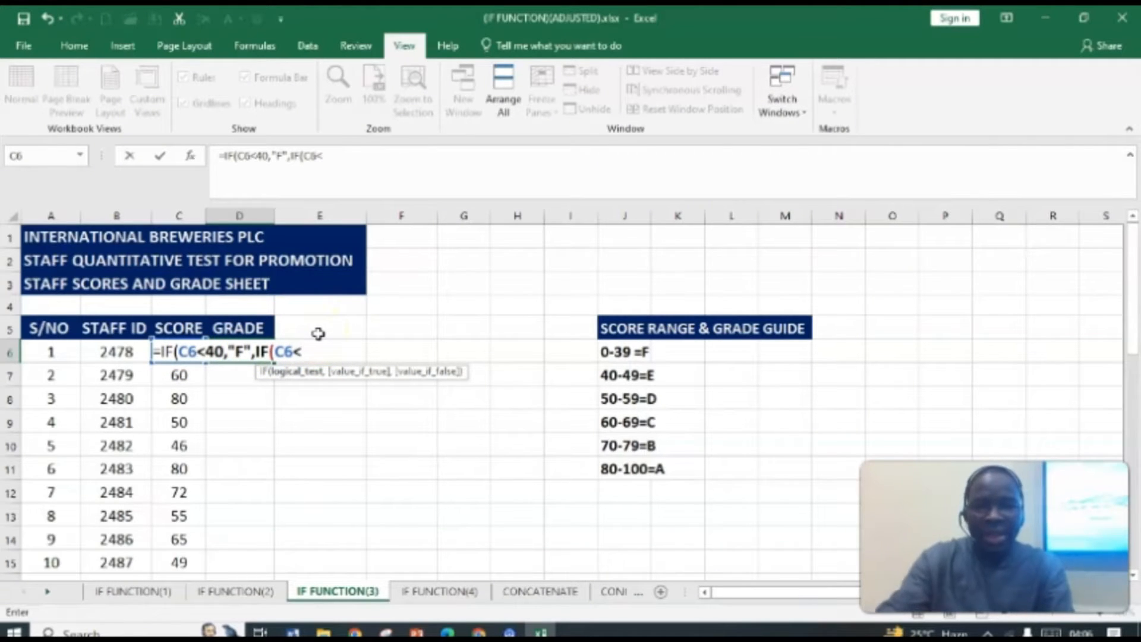
text(50)
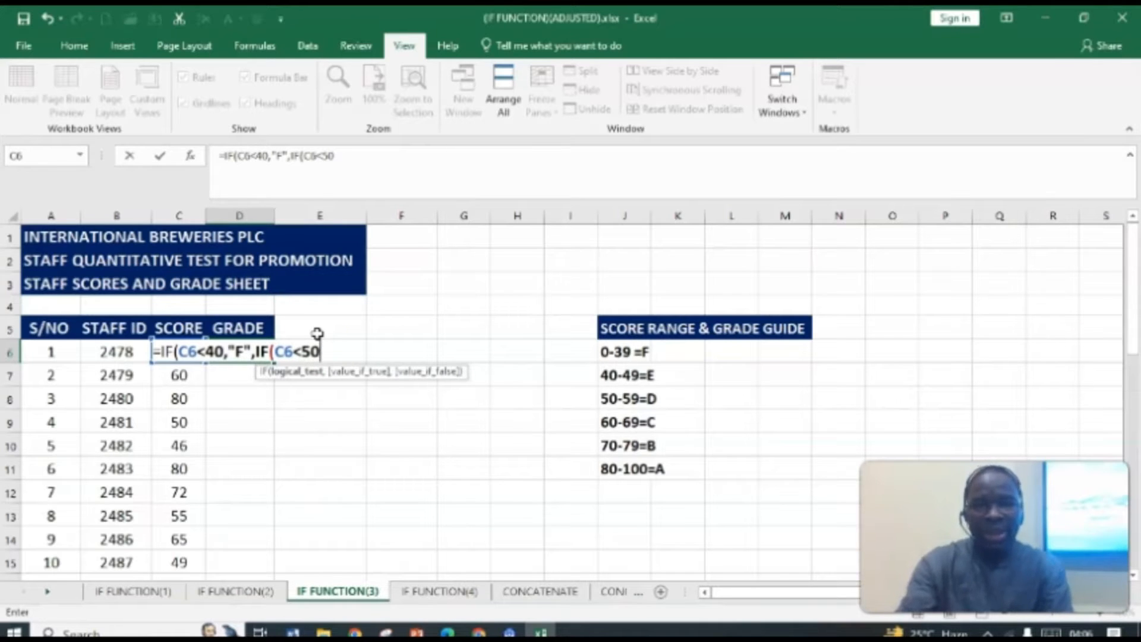
text(,)
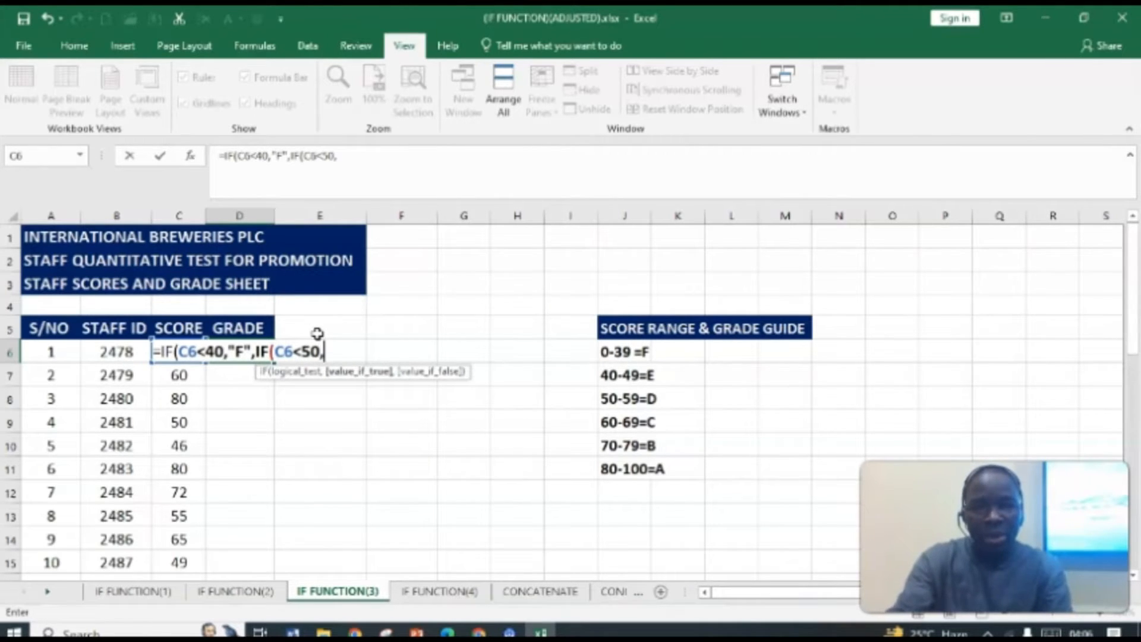
text(")
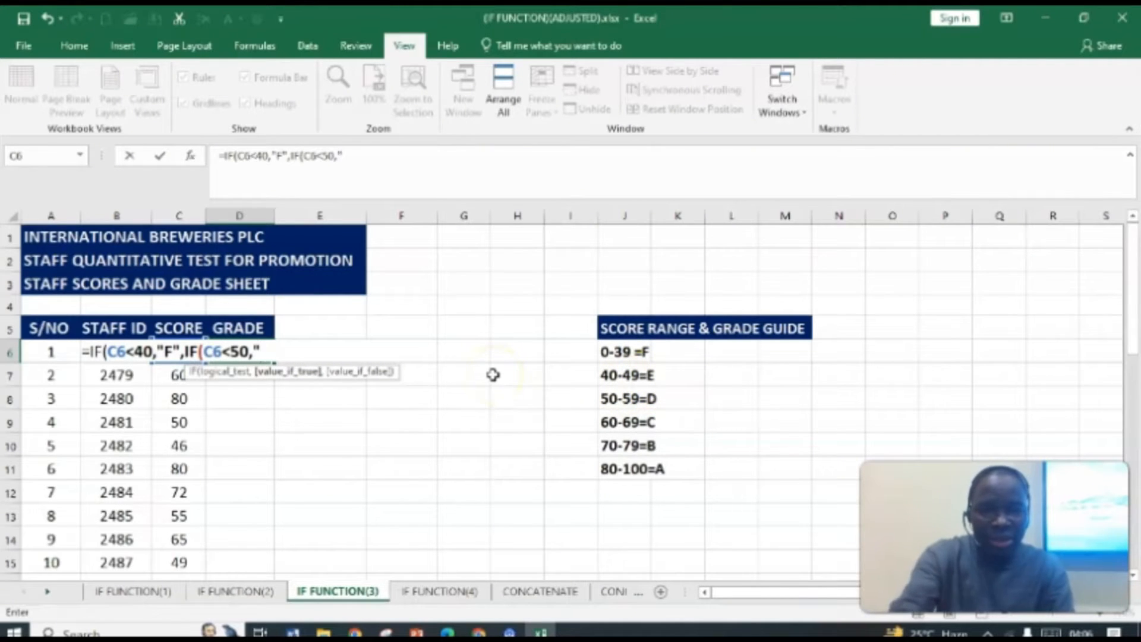
text(E")
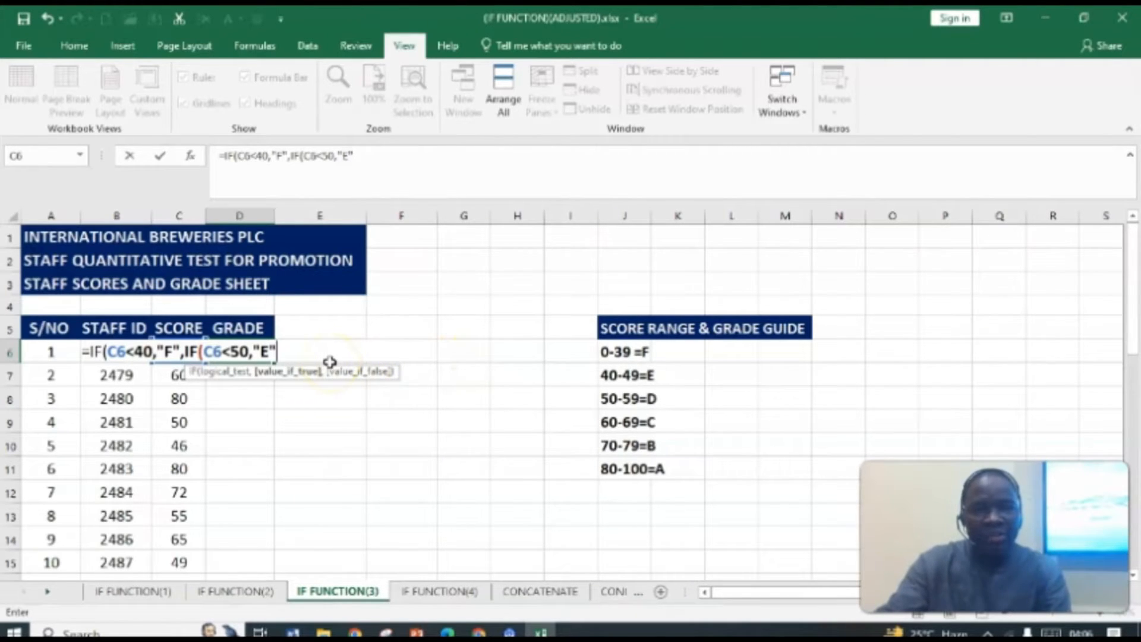
text(,)
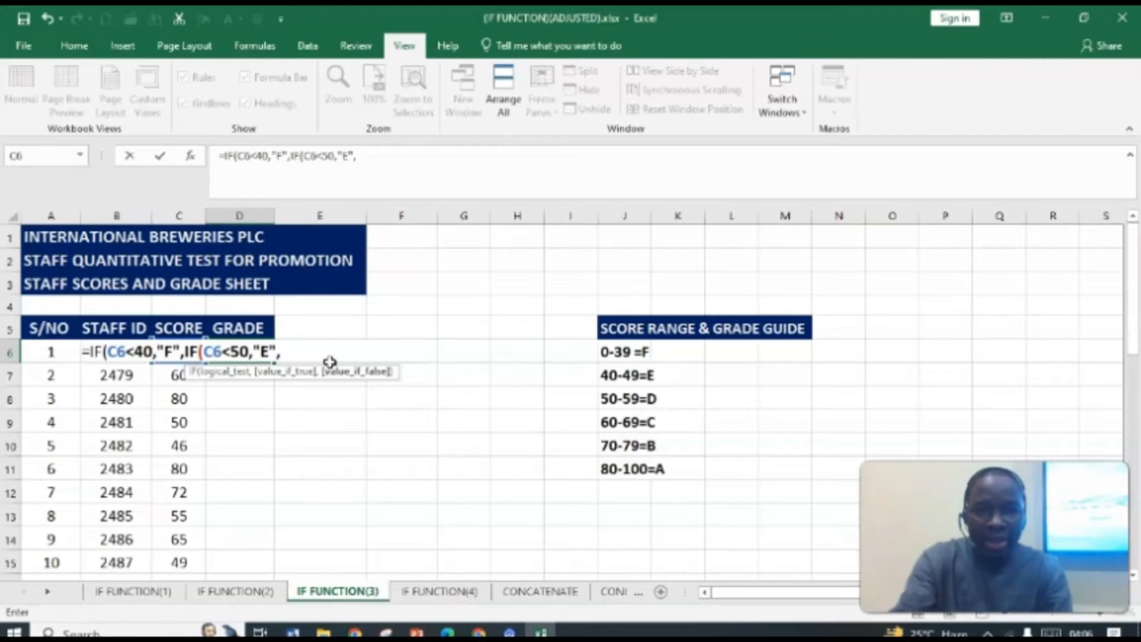
text(IF)
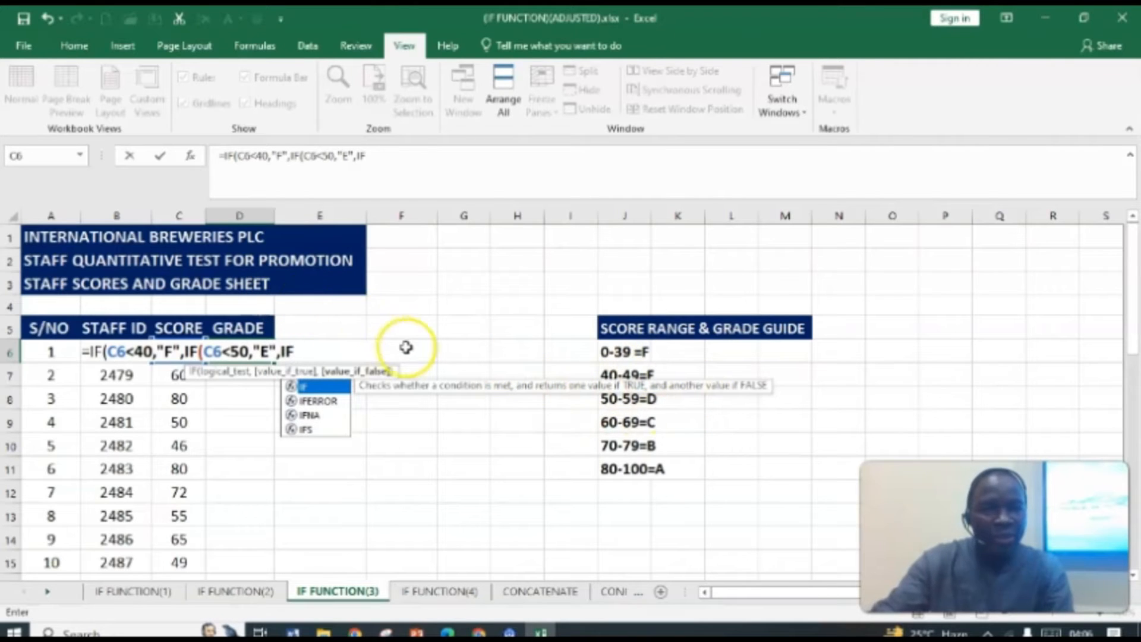
Step: Append the next condition IFC6<60,"D", so scores below 60 return D
text(C6)
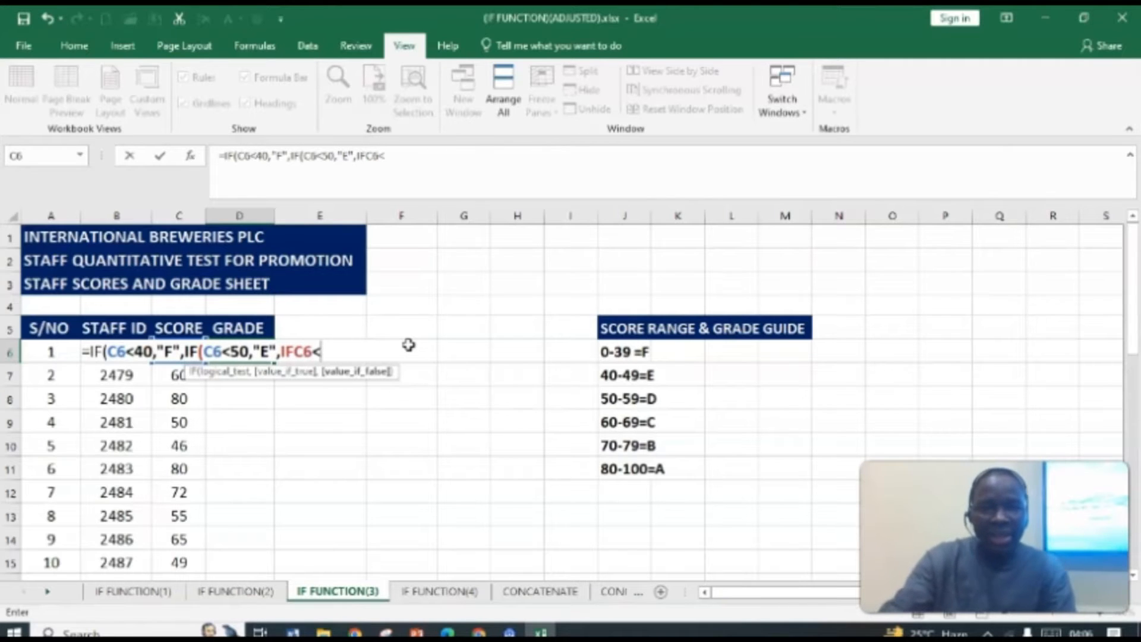
text(<60)
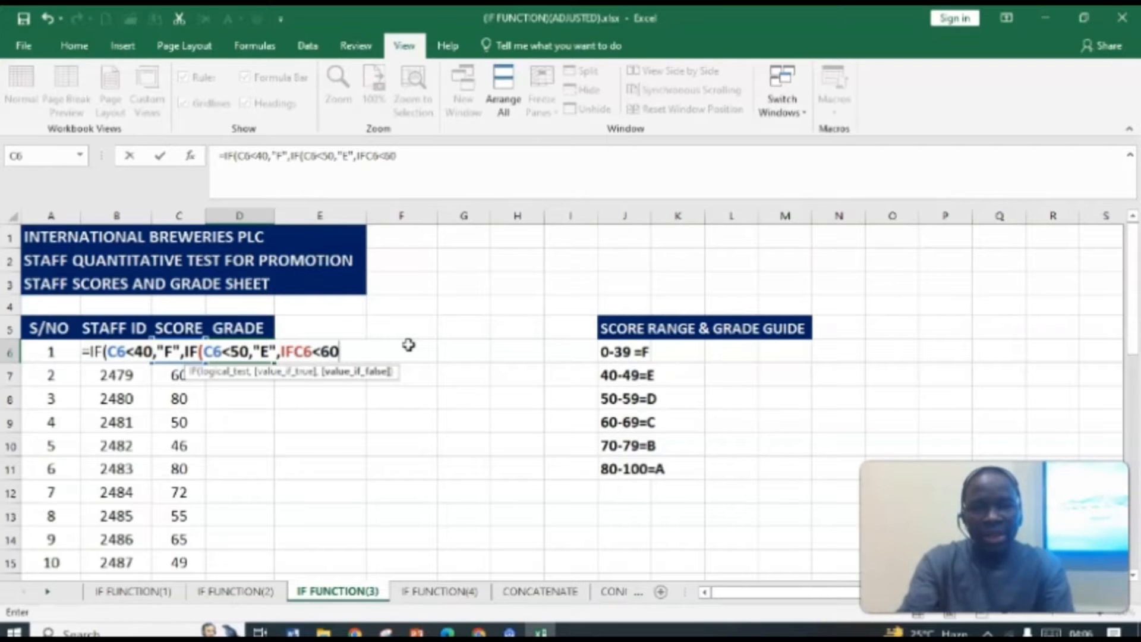
text(,)
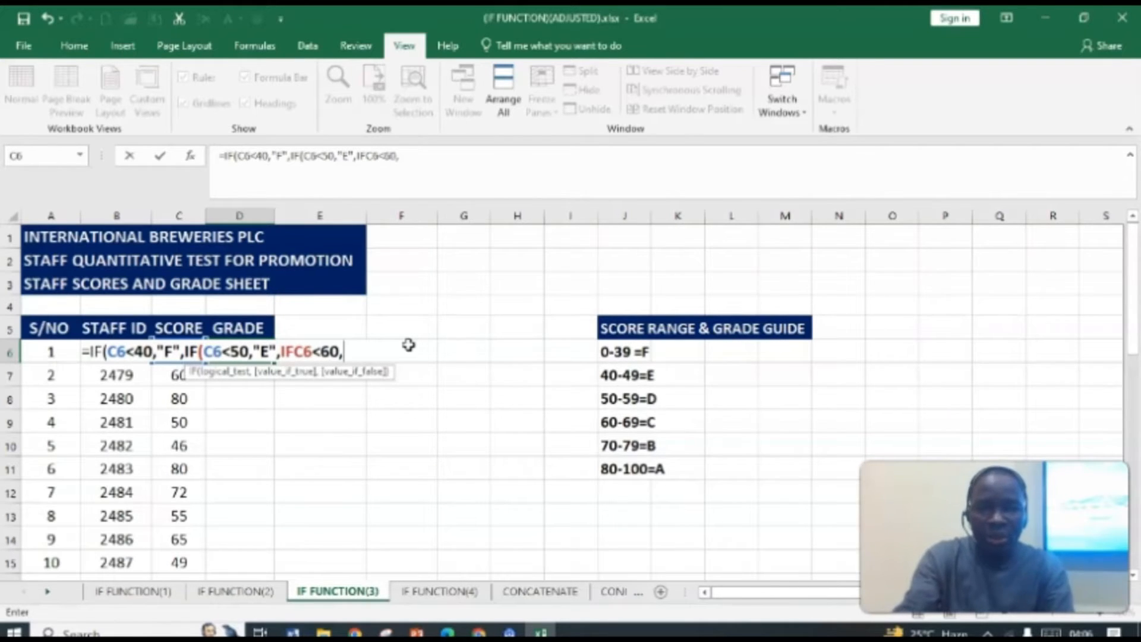
text(")
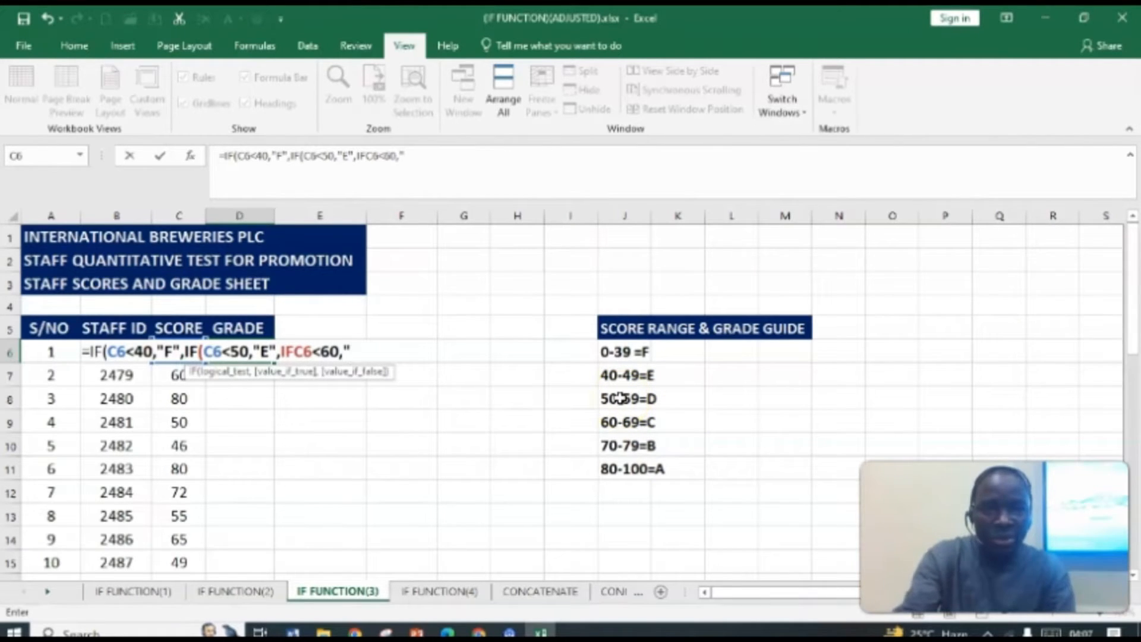
text(D)
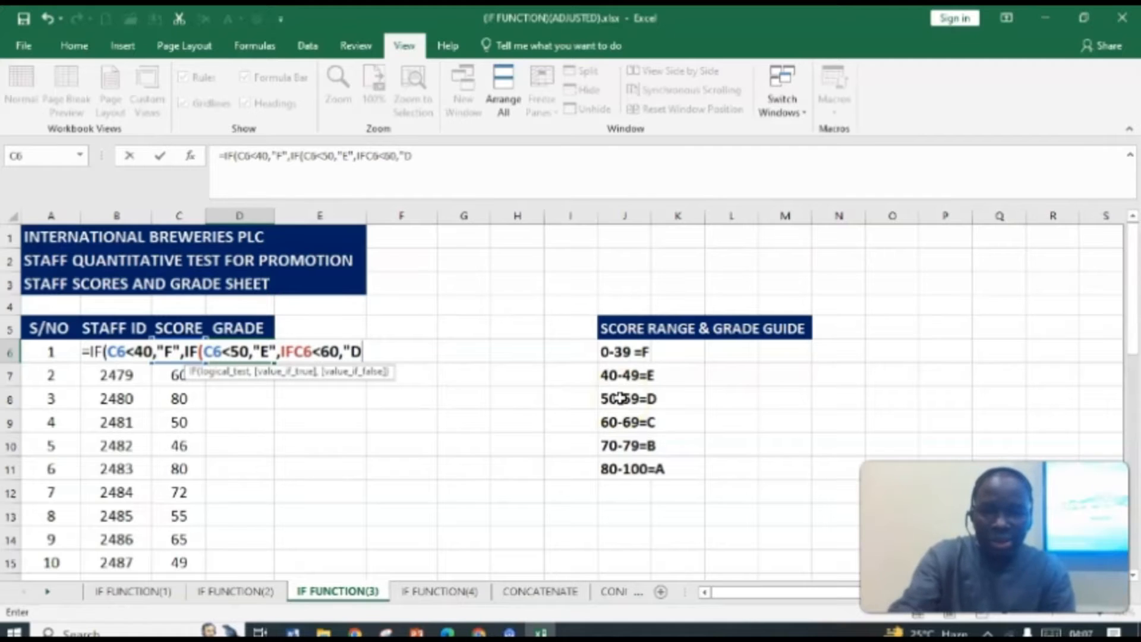
text(",)
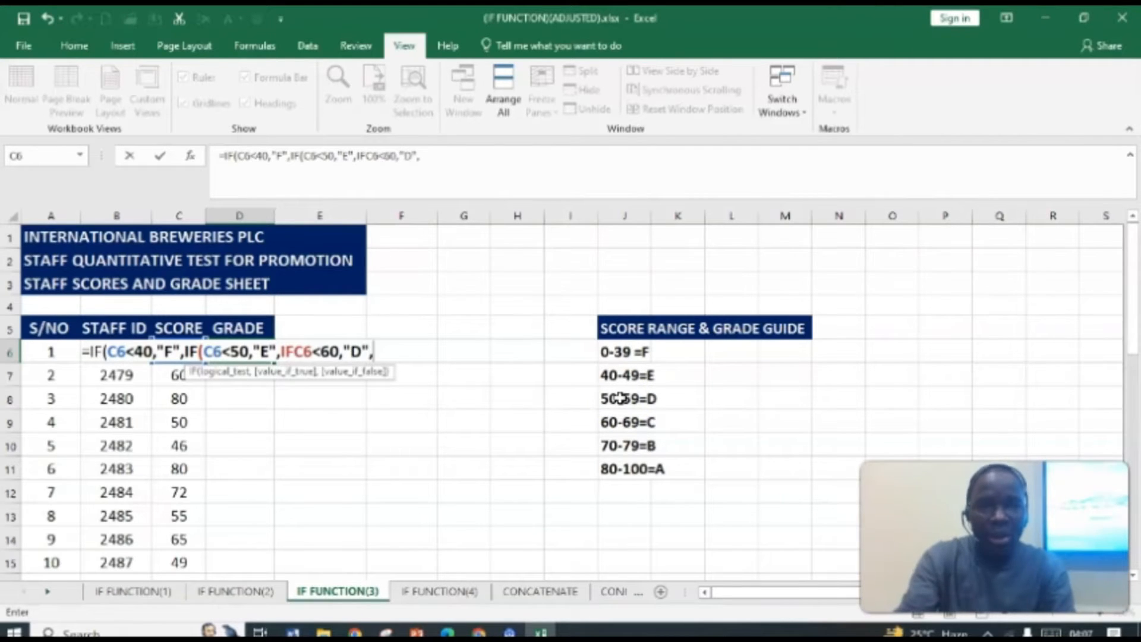
text(IF)
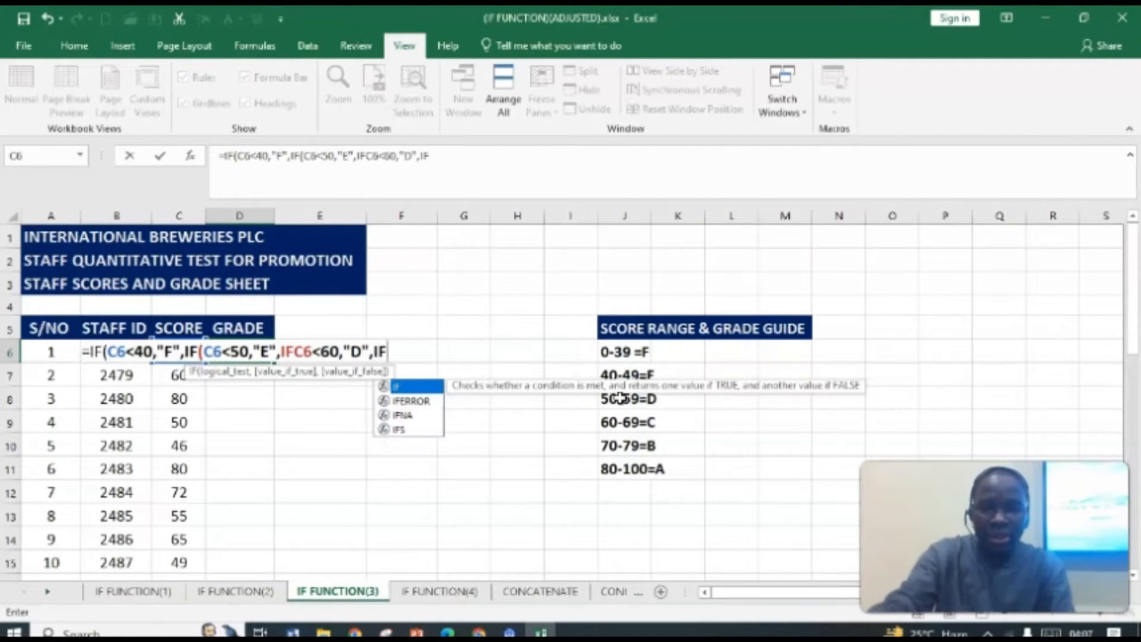
text(()
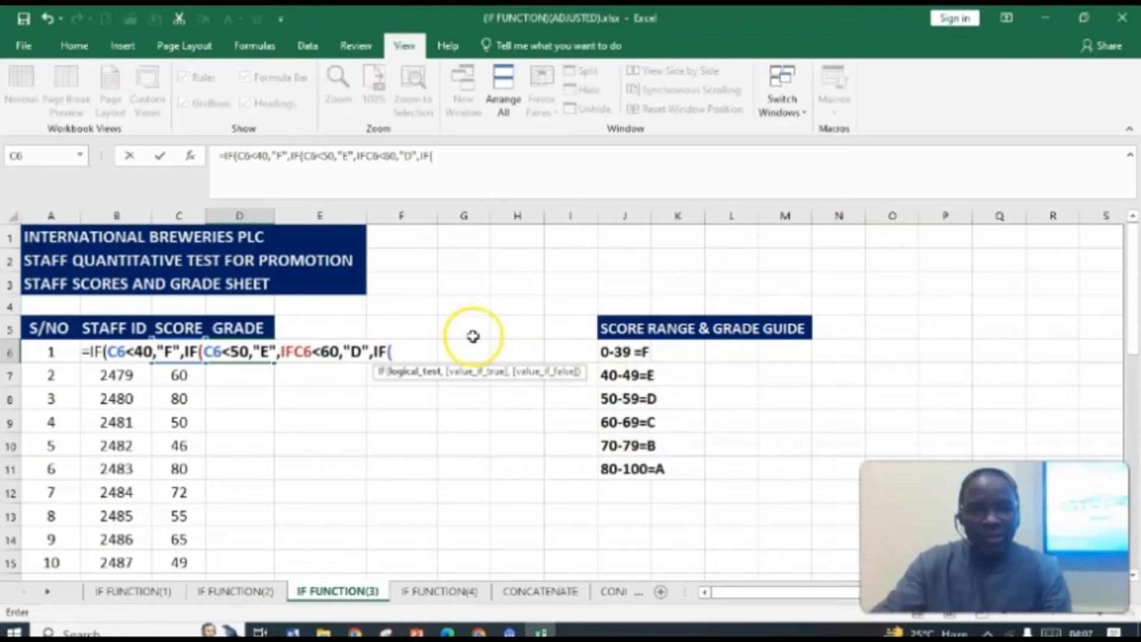
text(C5)
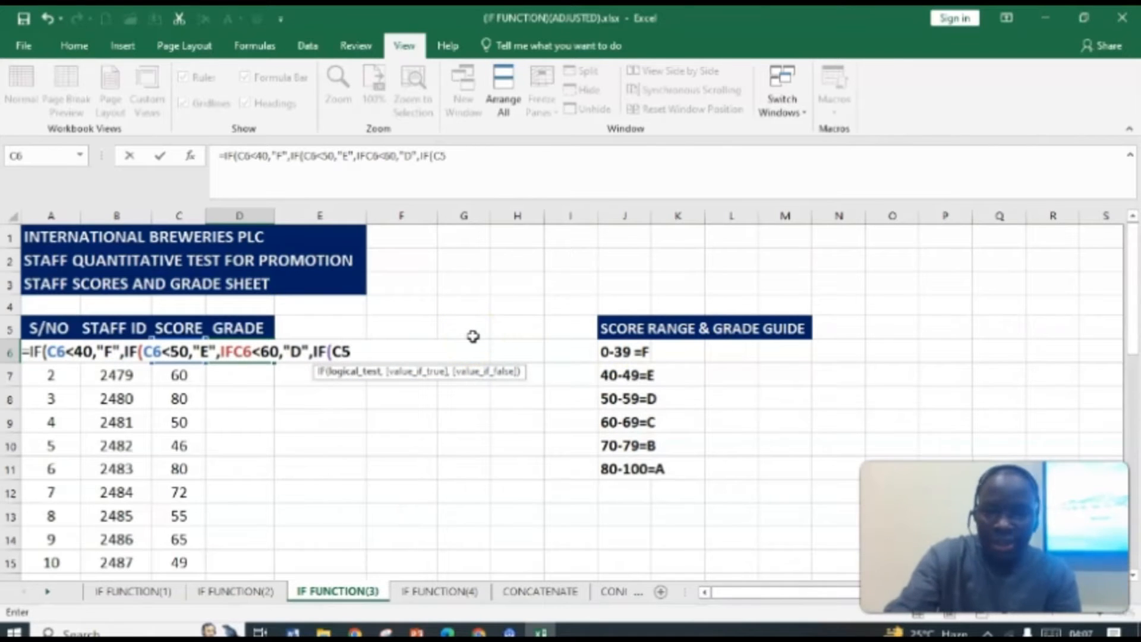
Step: Append the next nested test IF(C6<70,"C", so scores below 70 return C
key(BackSpace)
text(6<)
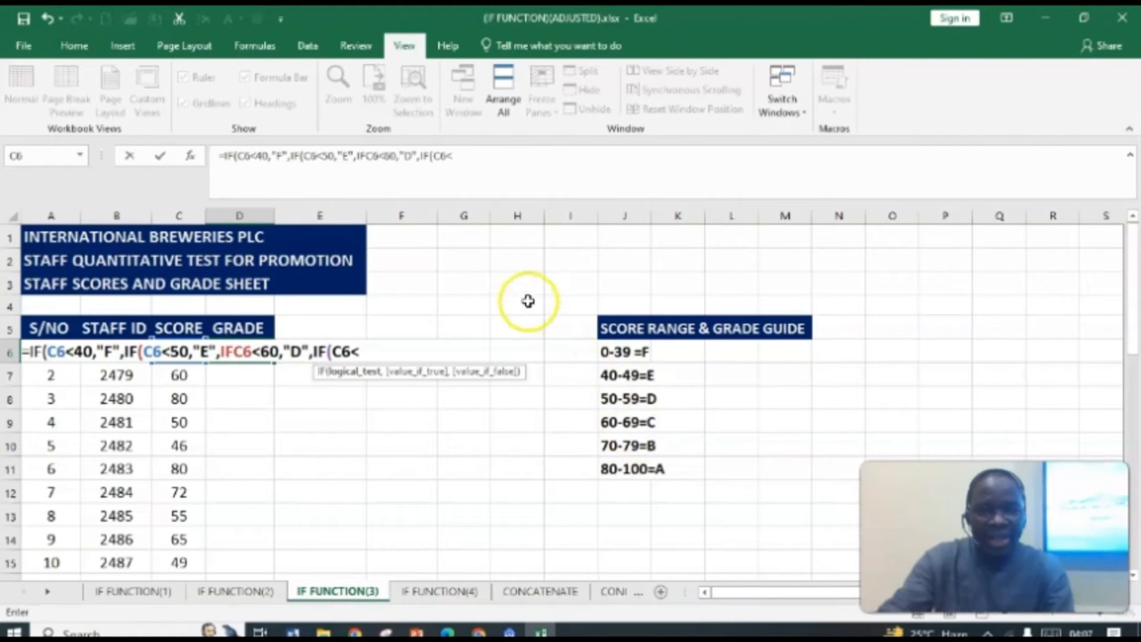
text(70)
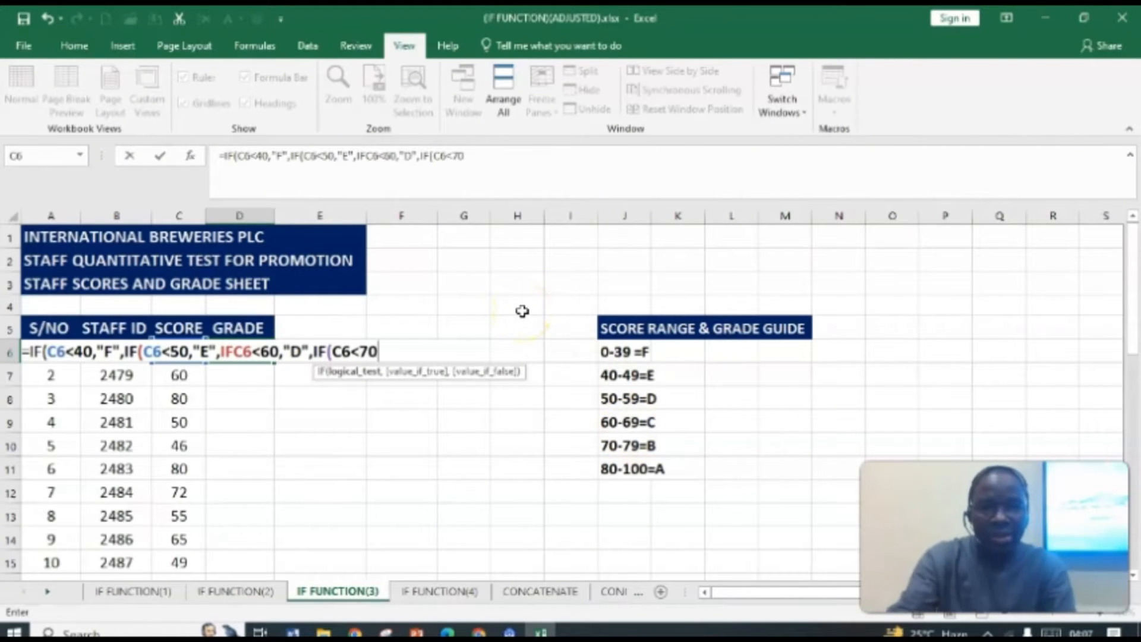
text(,)
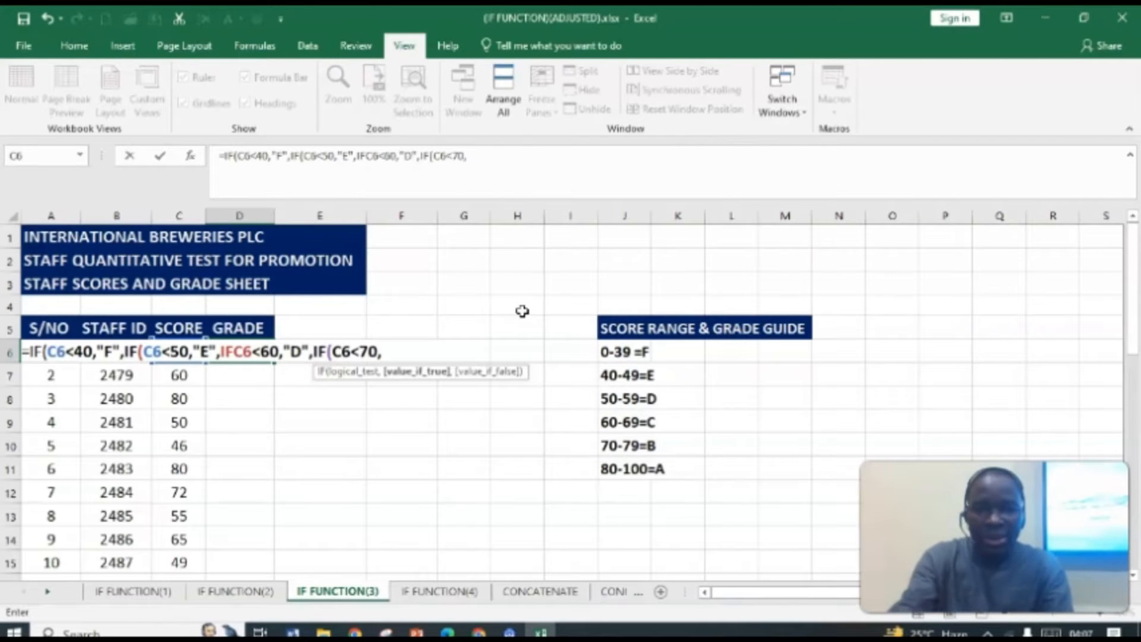
text(")
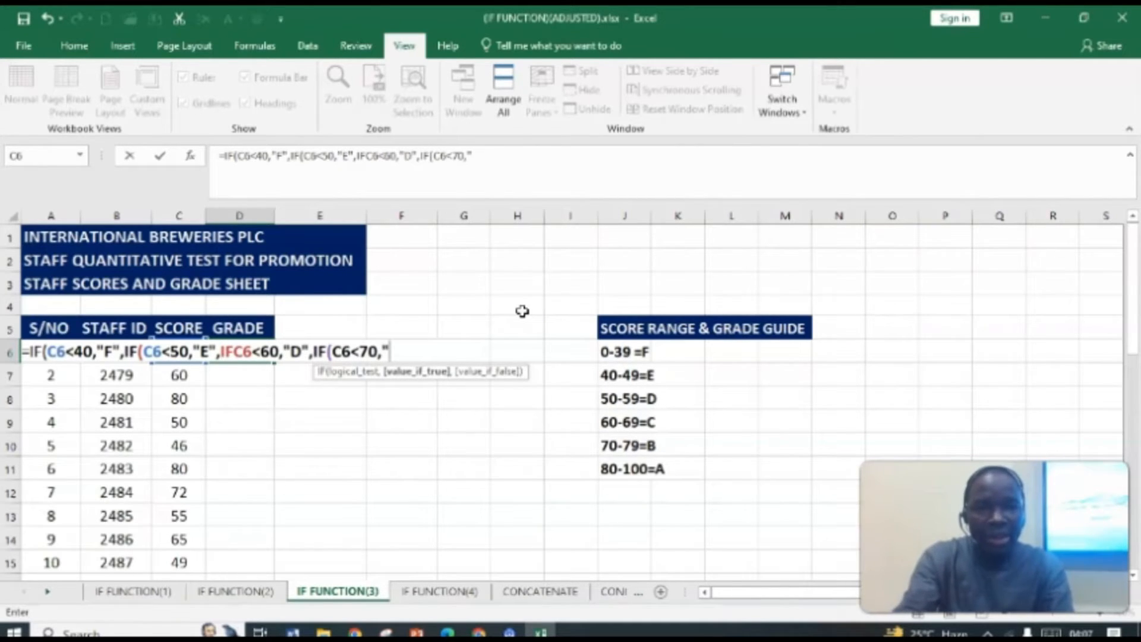
text(C)
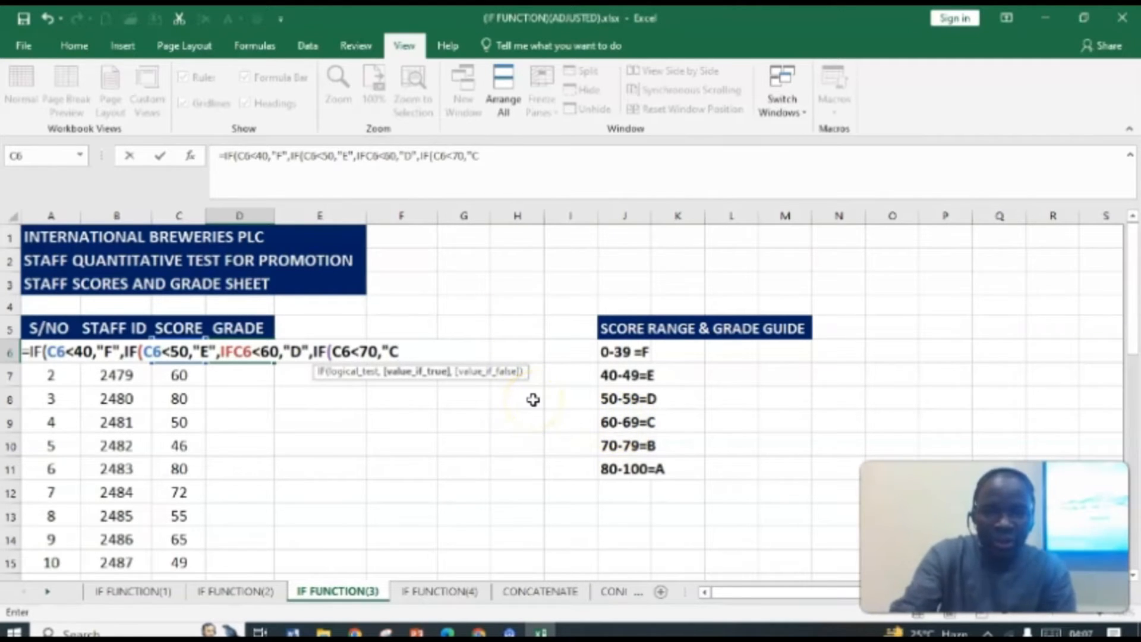
text(",)
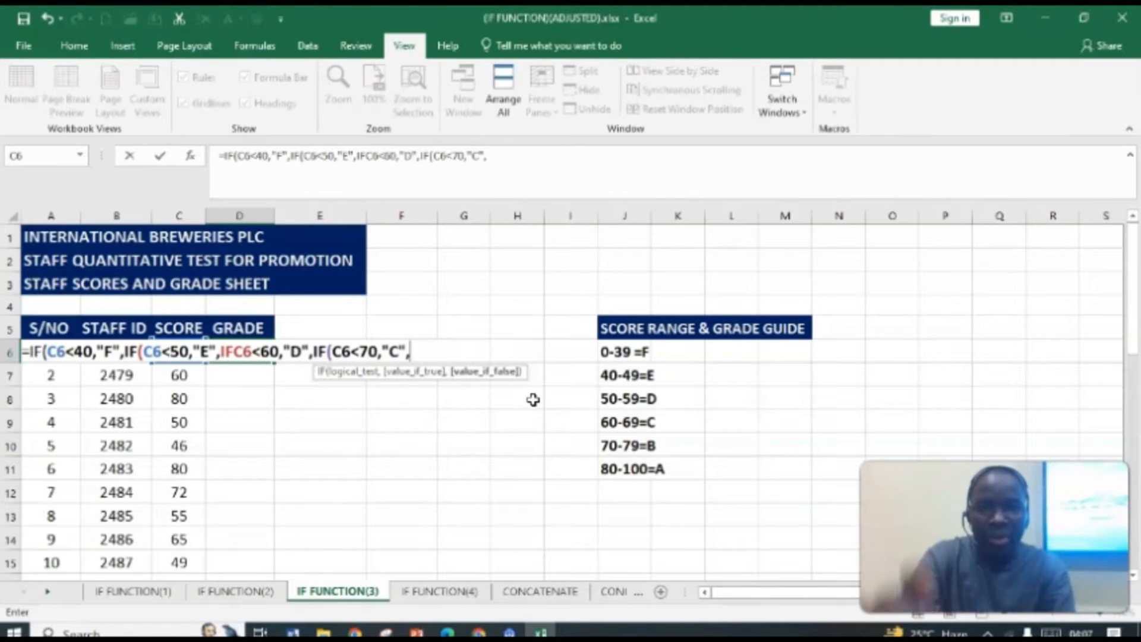
text(IF)
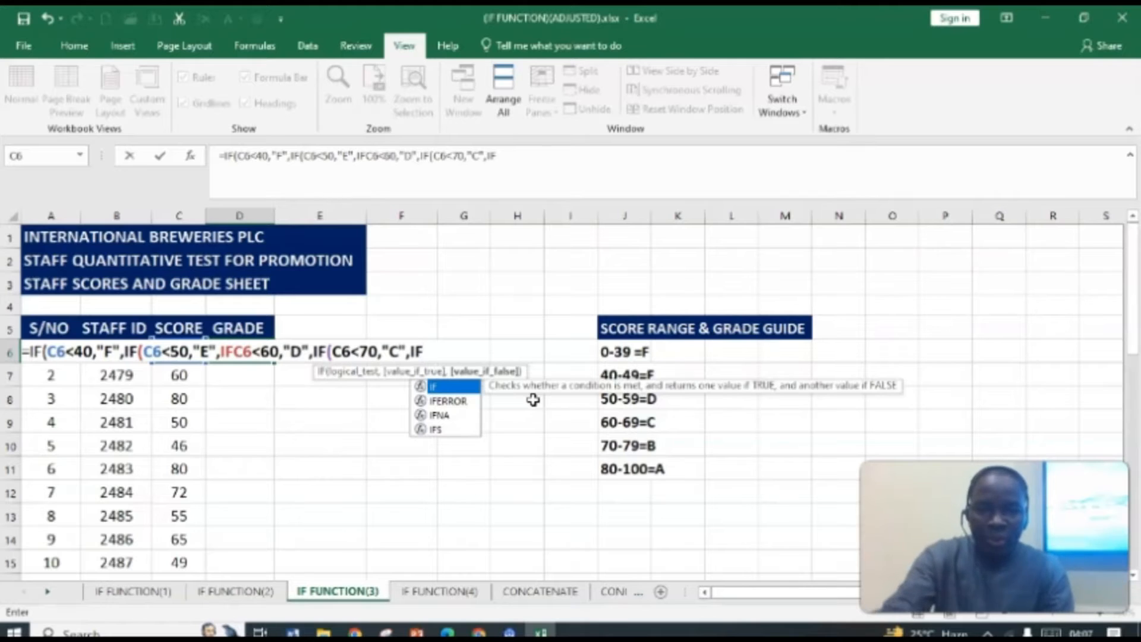
text(()
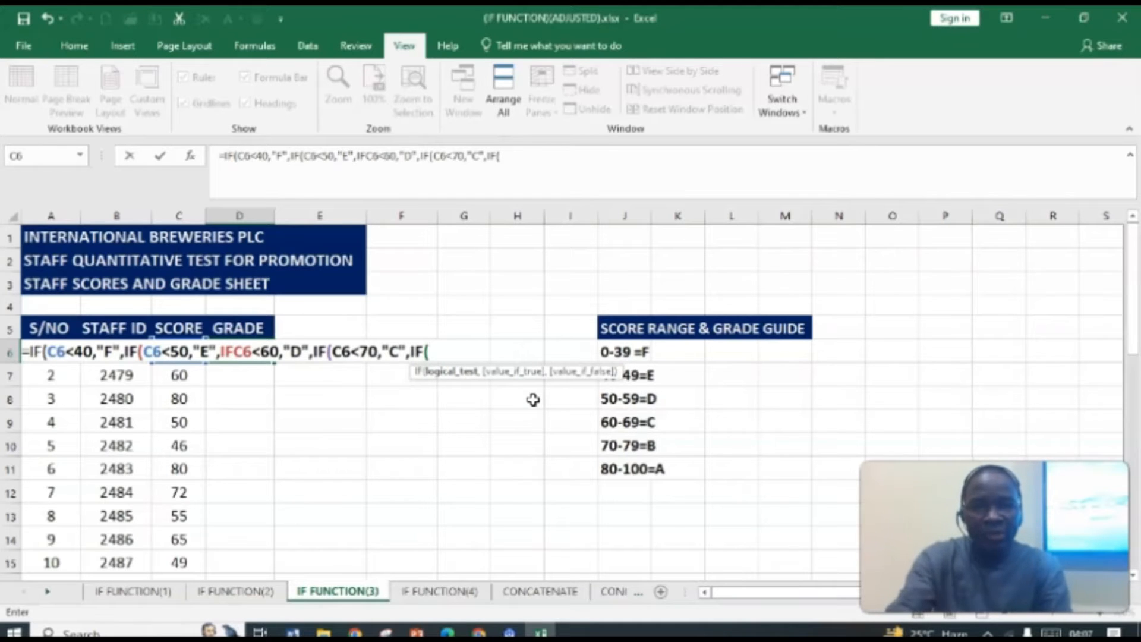
text(C6)
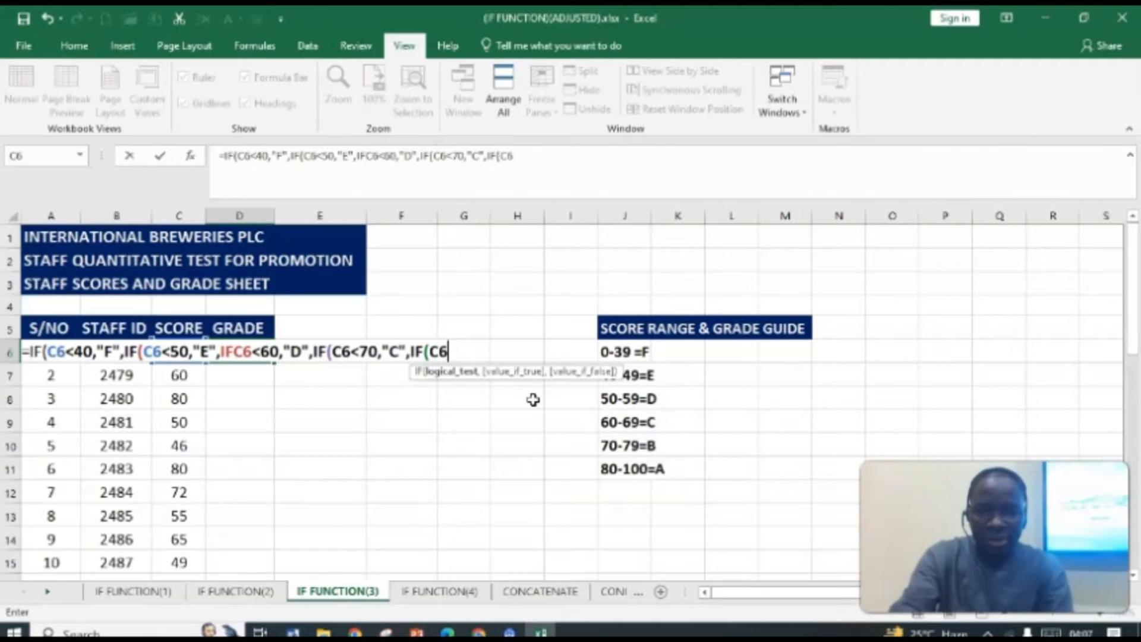
text(<)
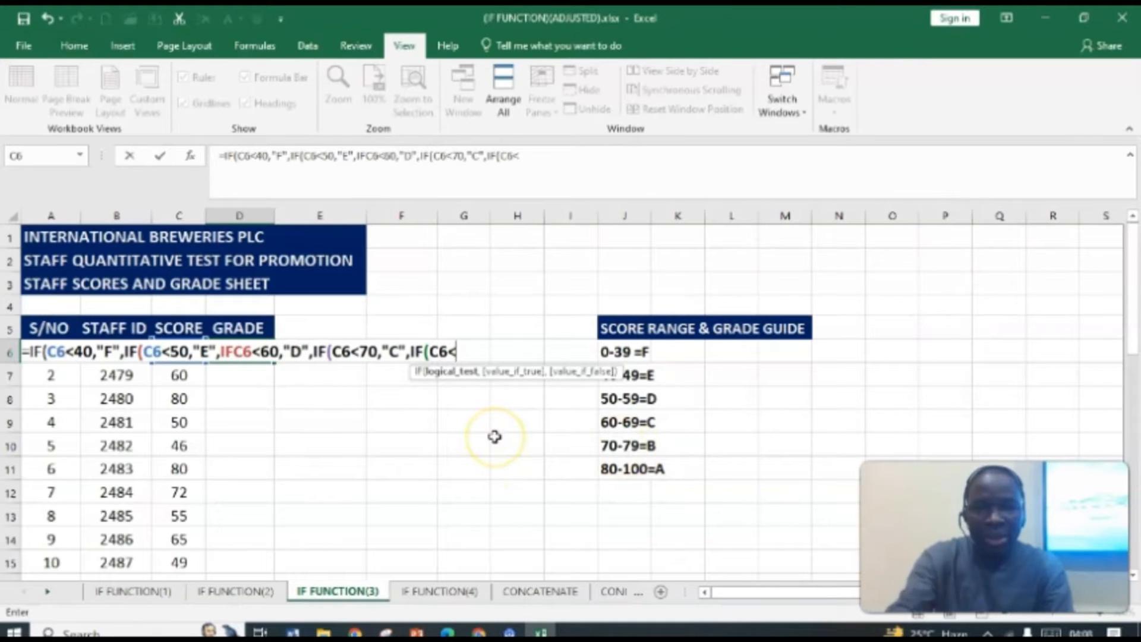
Step: Append the nested test IF(C6<80,"B", so scores below 80 return B
text(80)
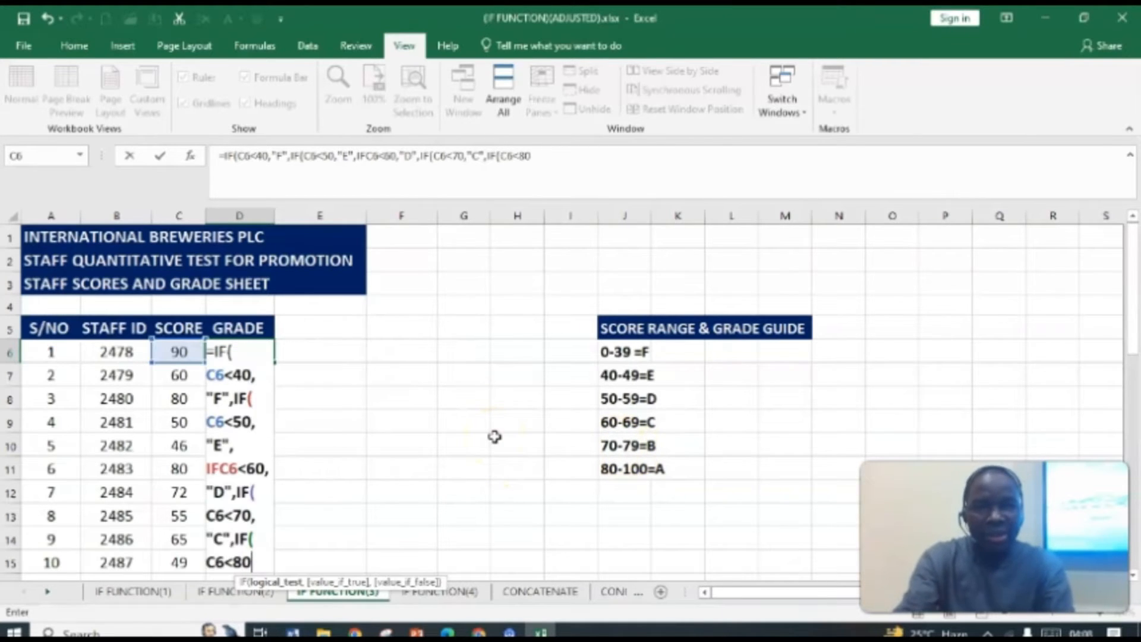
text(,)
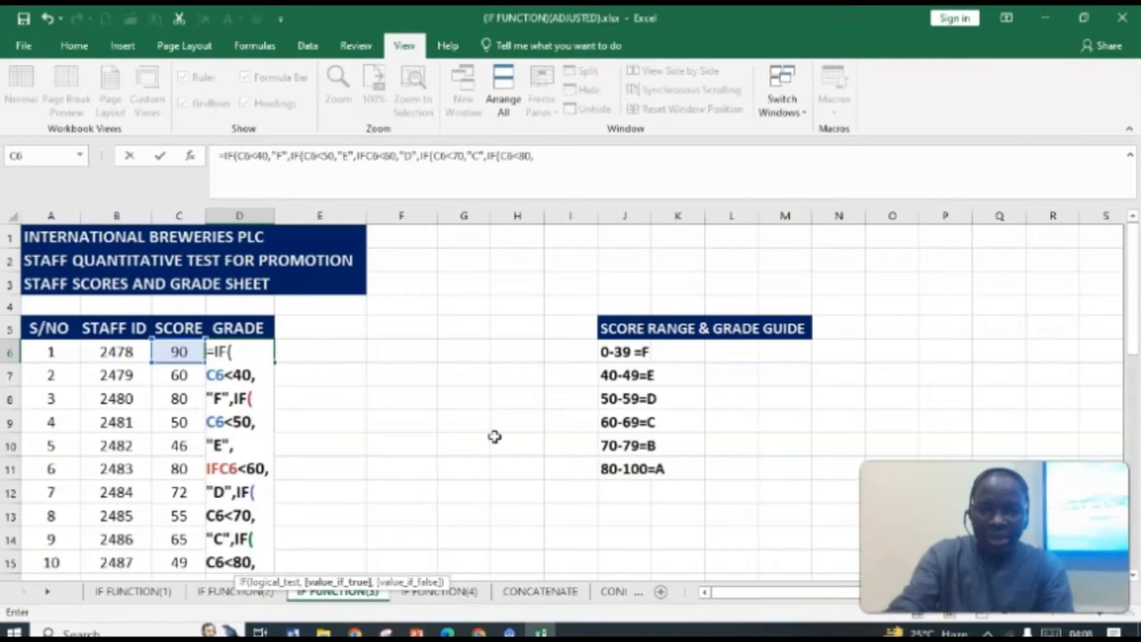
text(")
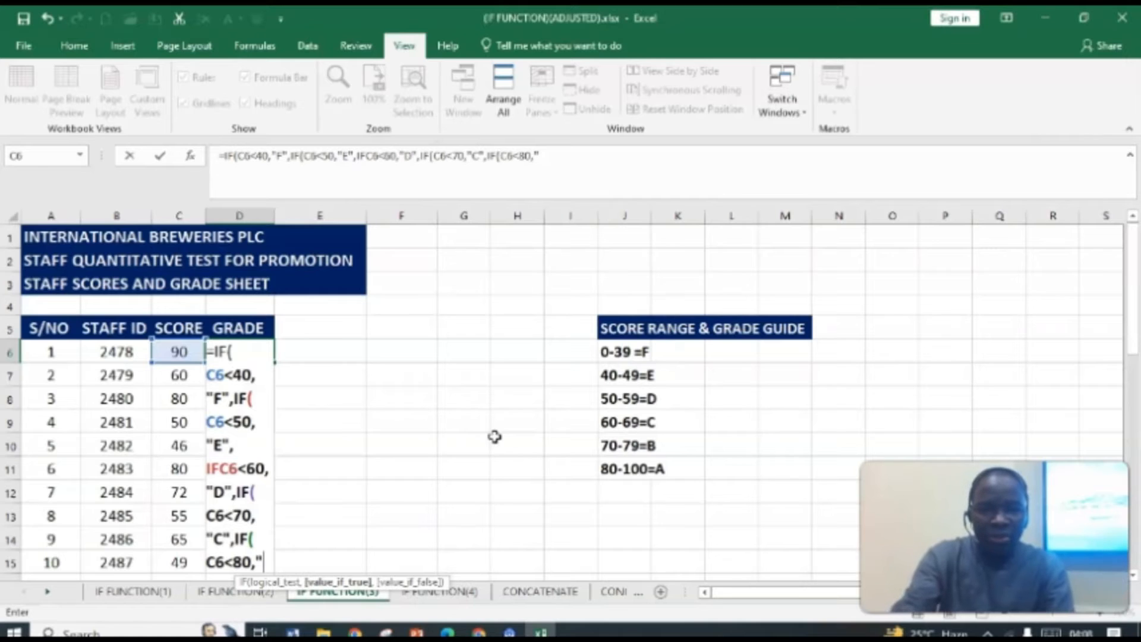
text(B",)
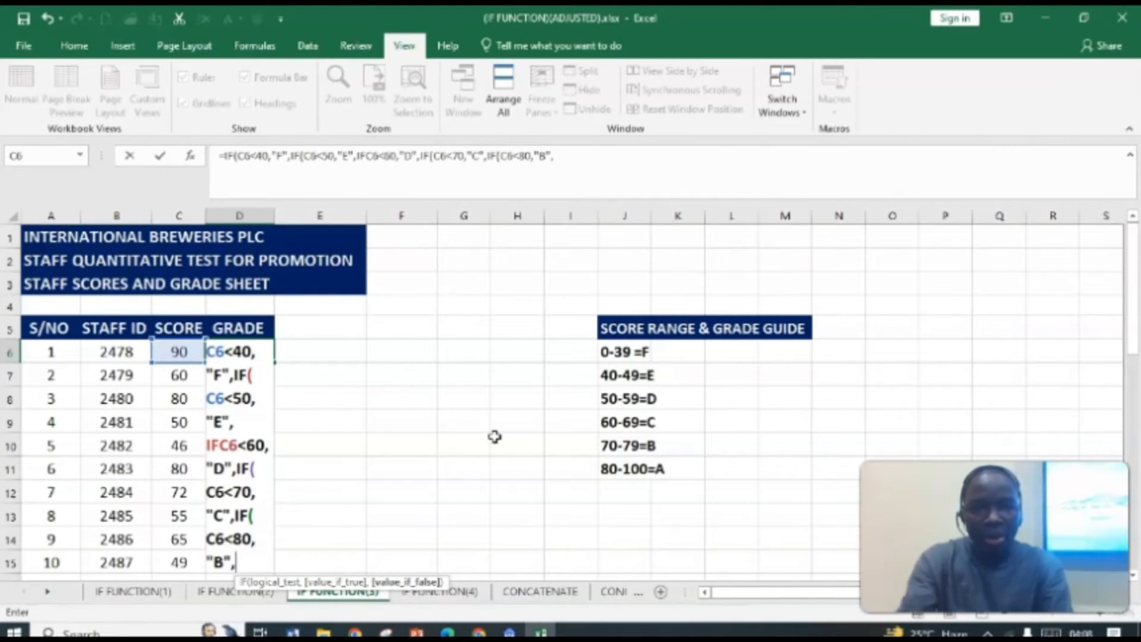
text(IF)
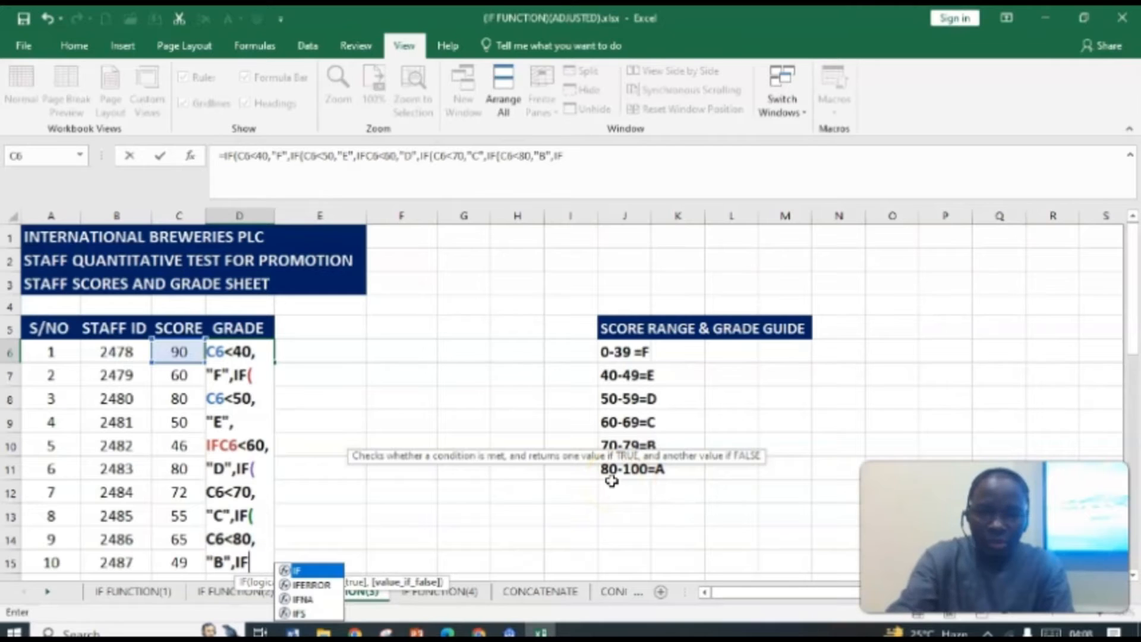
text(()
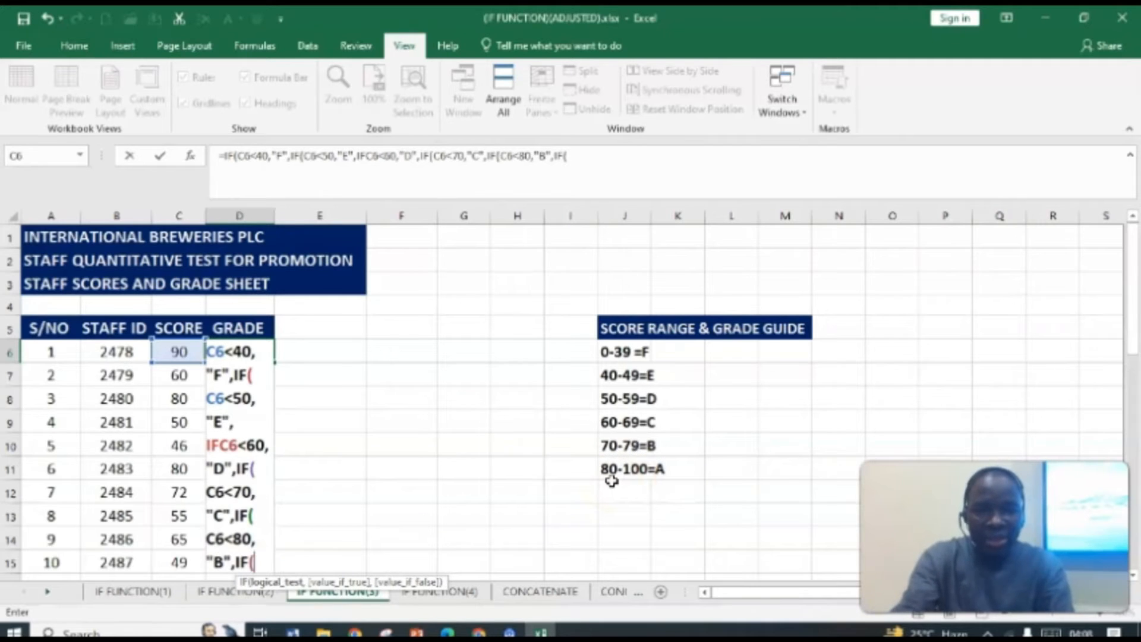
text(C6)
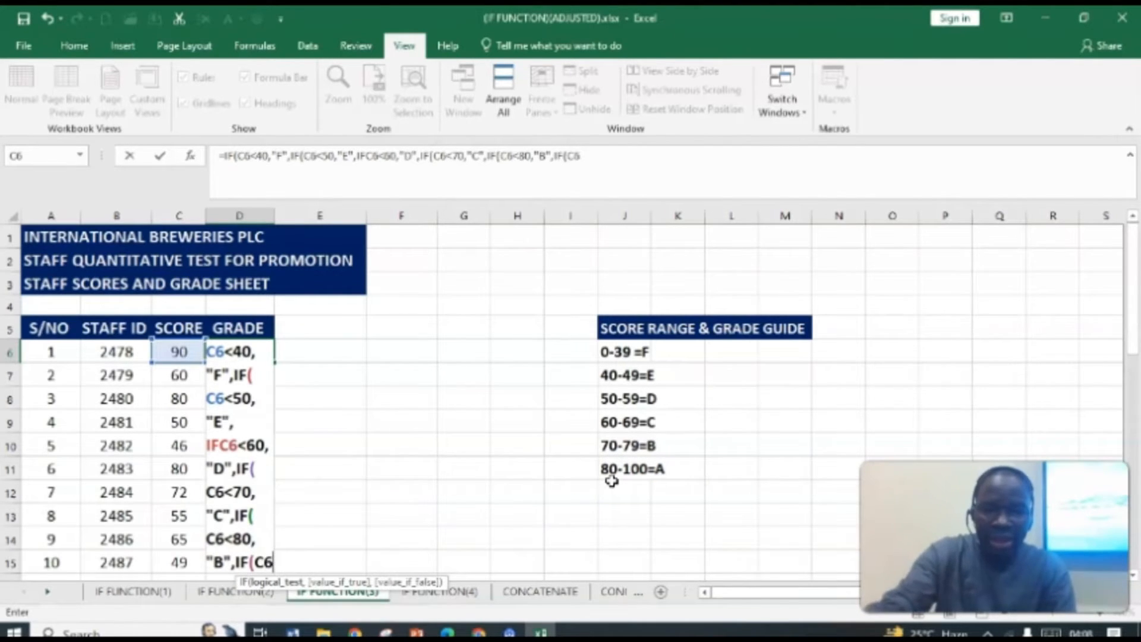
text(<)
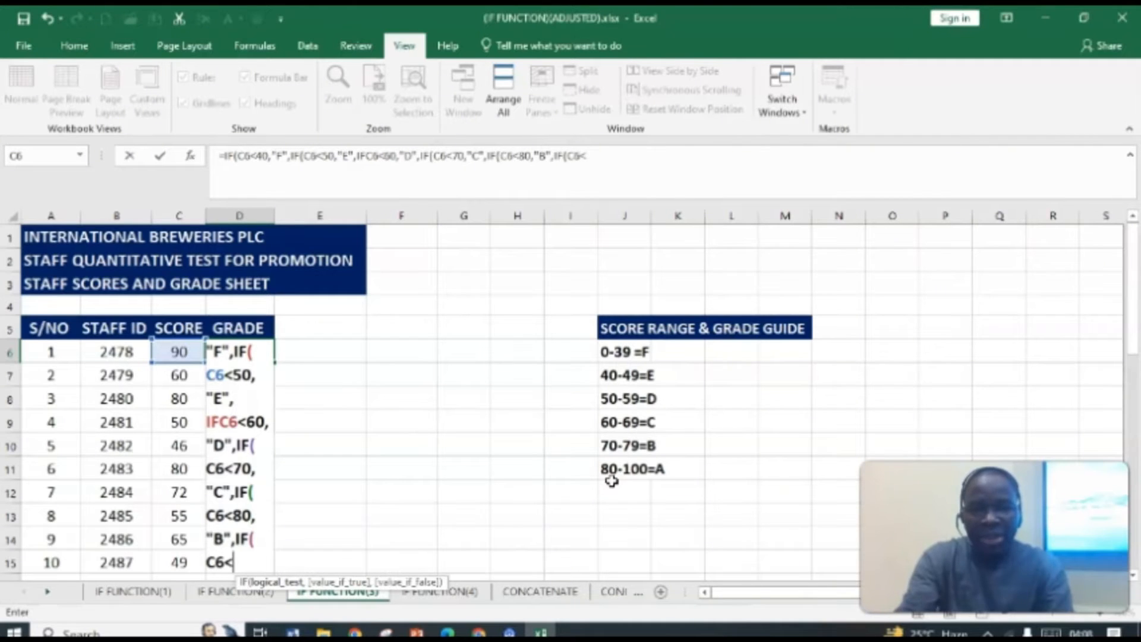
Step: Append the final condition IF(C6>=80,"A" so scores of 80 and above return A
key(BackSpace)
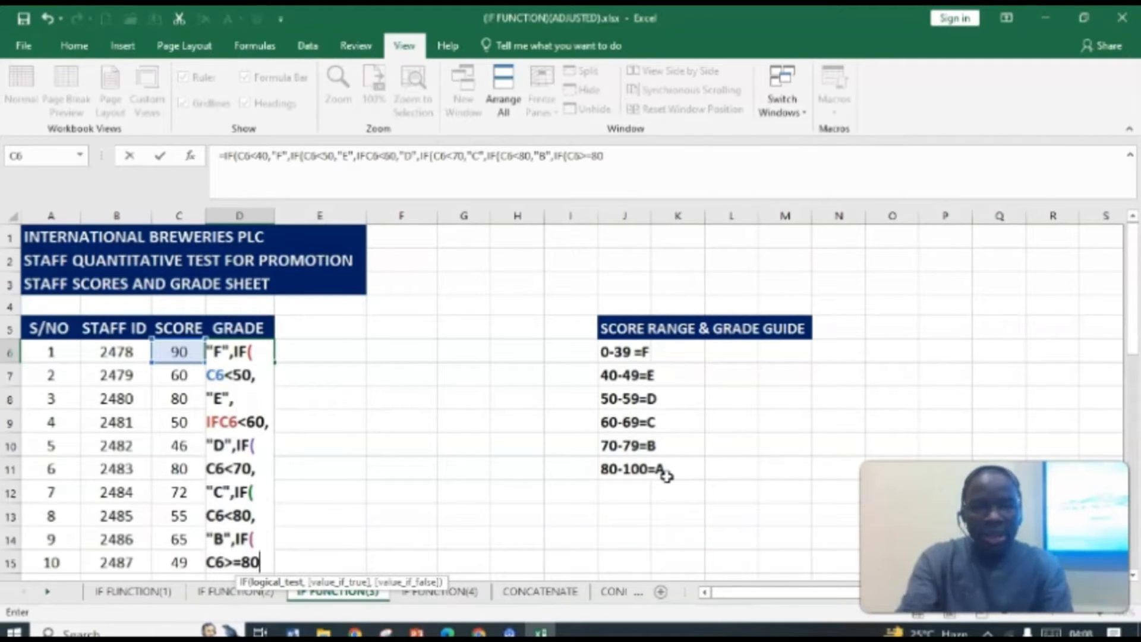
text(,)
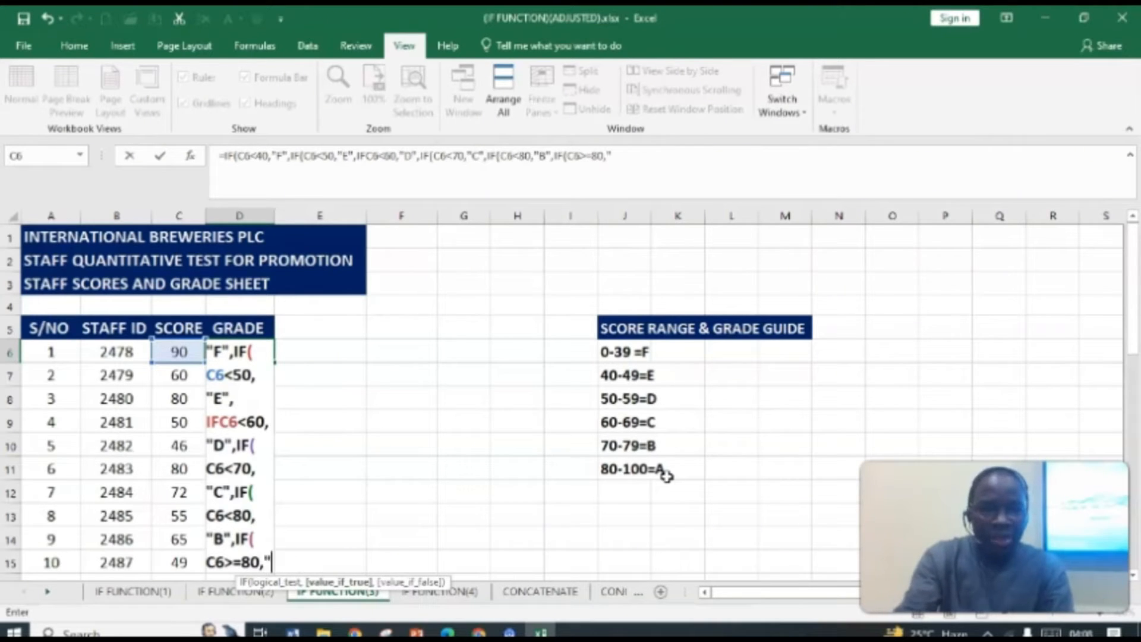
text("A)
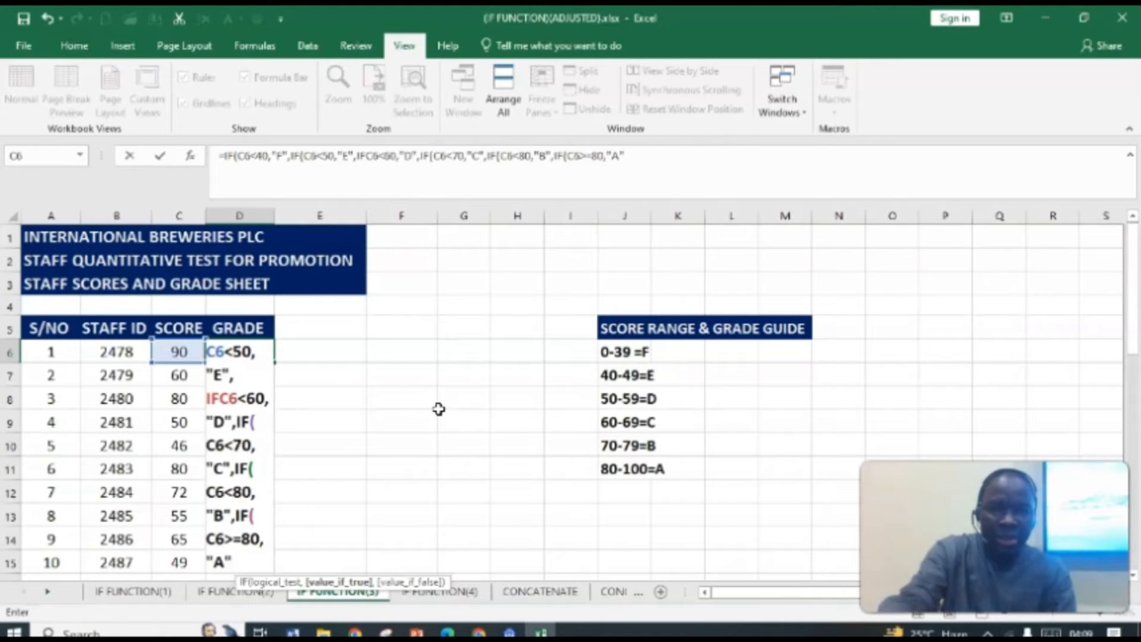
Step: Close the formula with five parentheses and try to enter it, dismissing the error dialog
text())))))
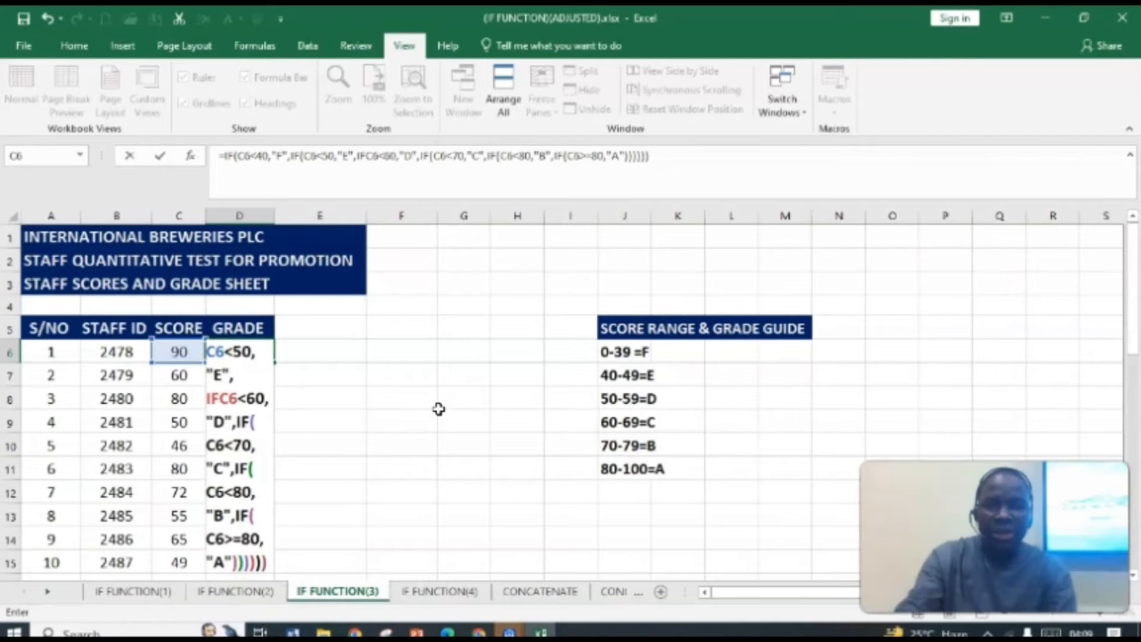
key(Return)
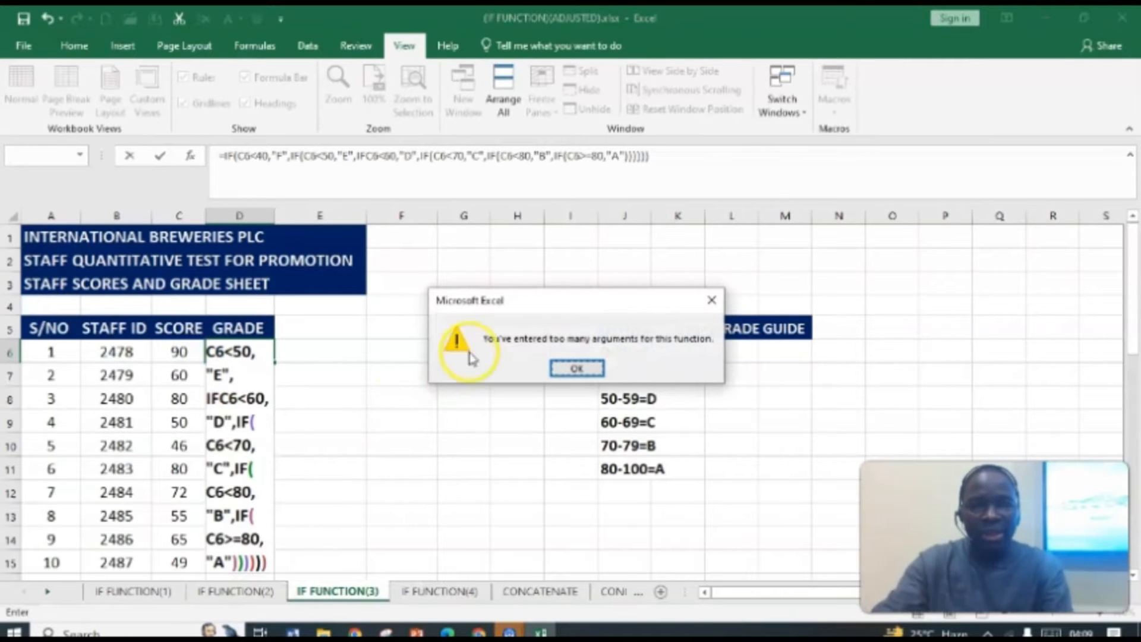
click(596, 379)
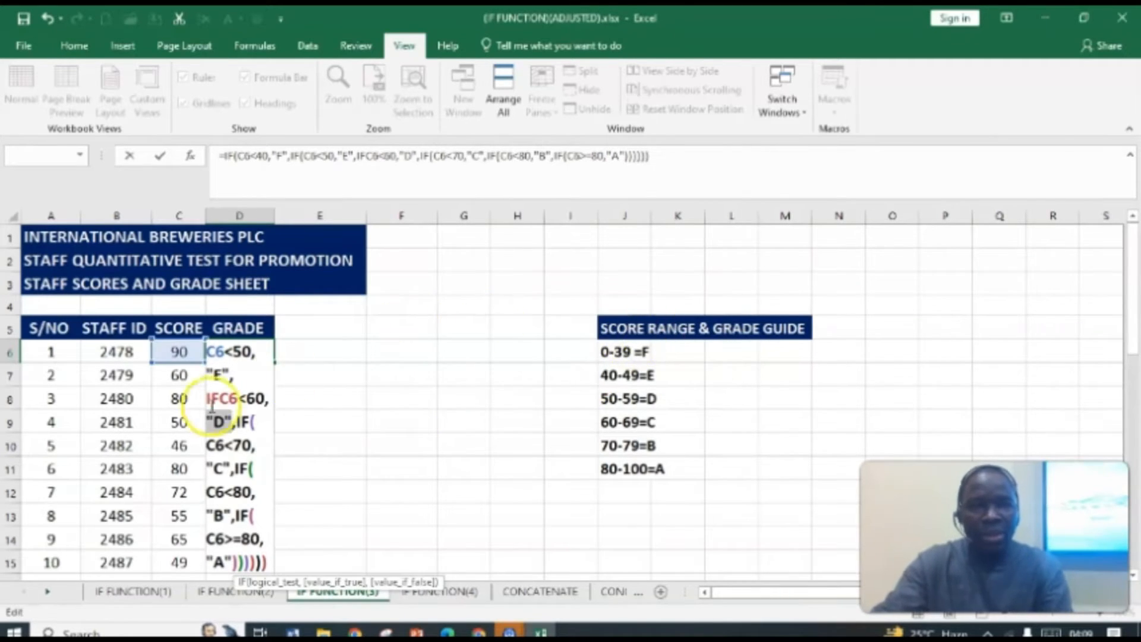
Step: Try entering the formula again from the end of the formula text, then dismiss the error dialog
scroll(233, 366, down, 1)
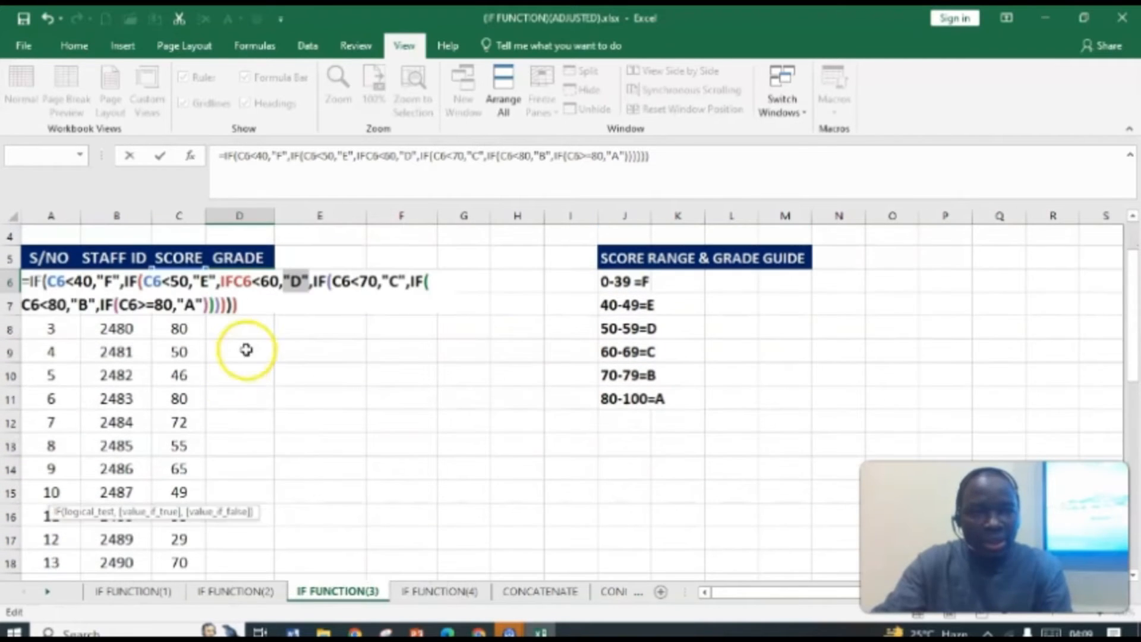
click(260, 310)
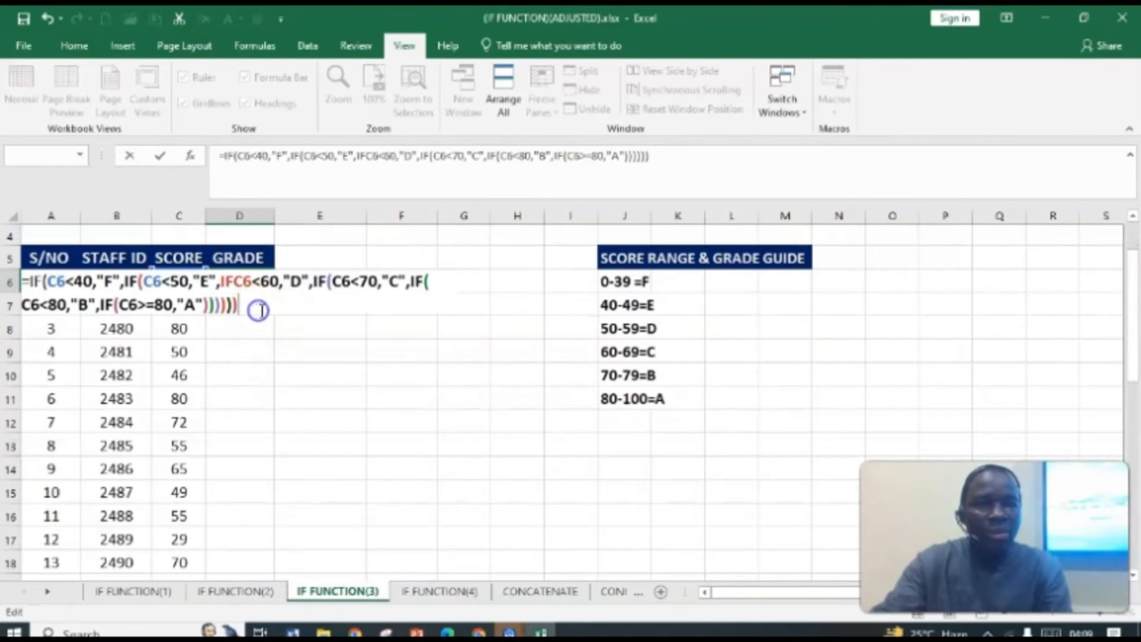
key(Return)
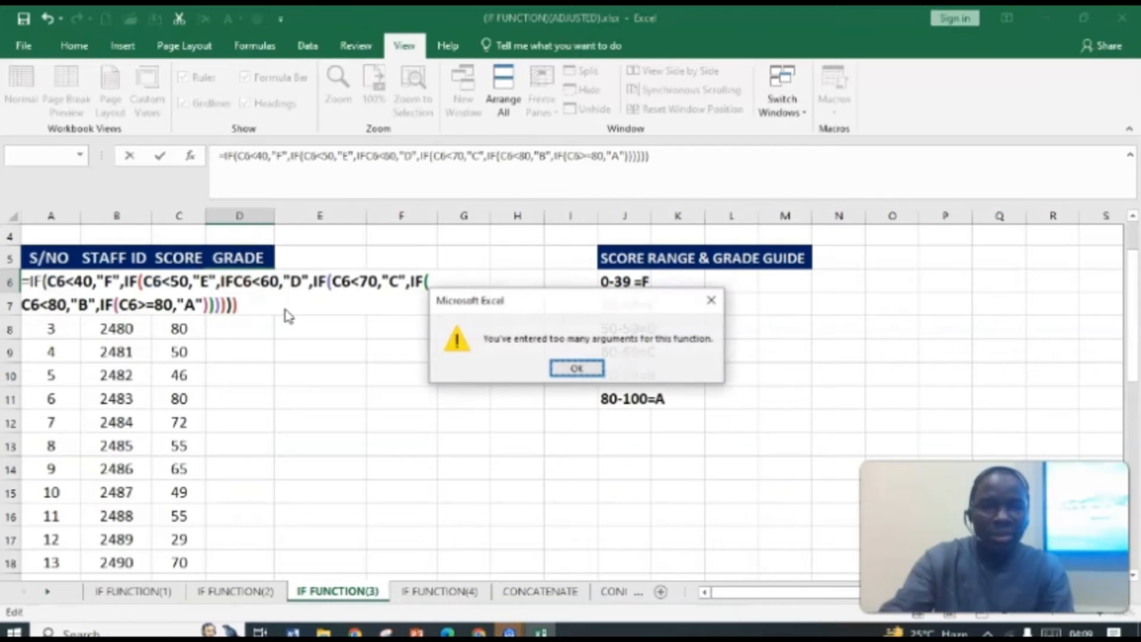
click(574, 367)
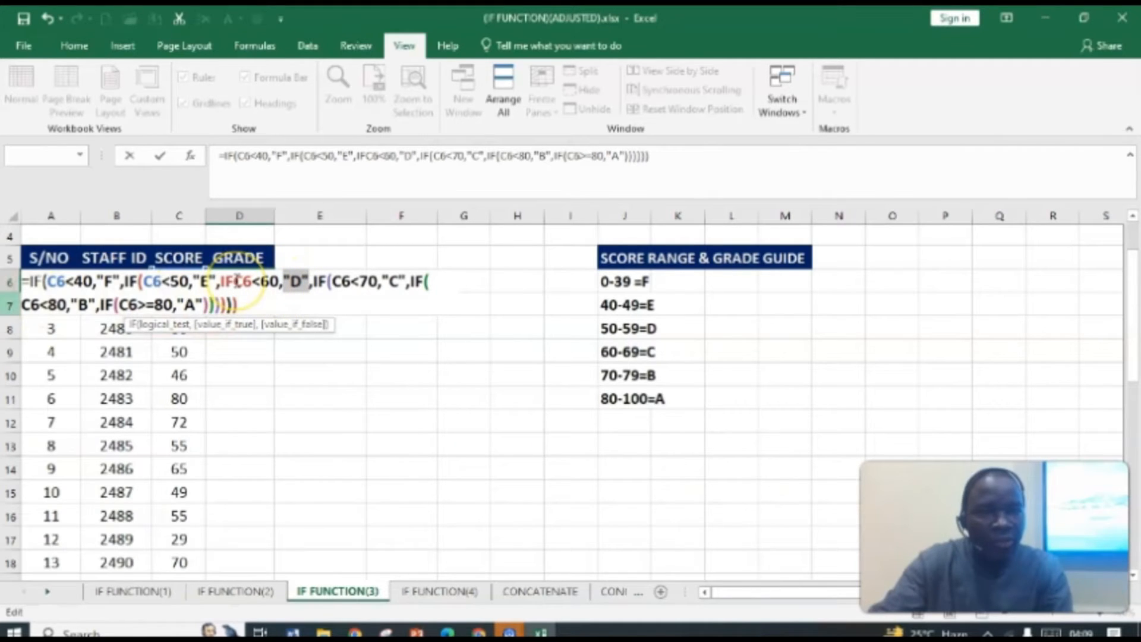
Step: Insert a parenthesis right after the IF before C6<60, try to enter the formula, and dismiss the error
click(236, 280)
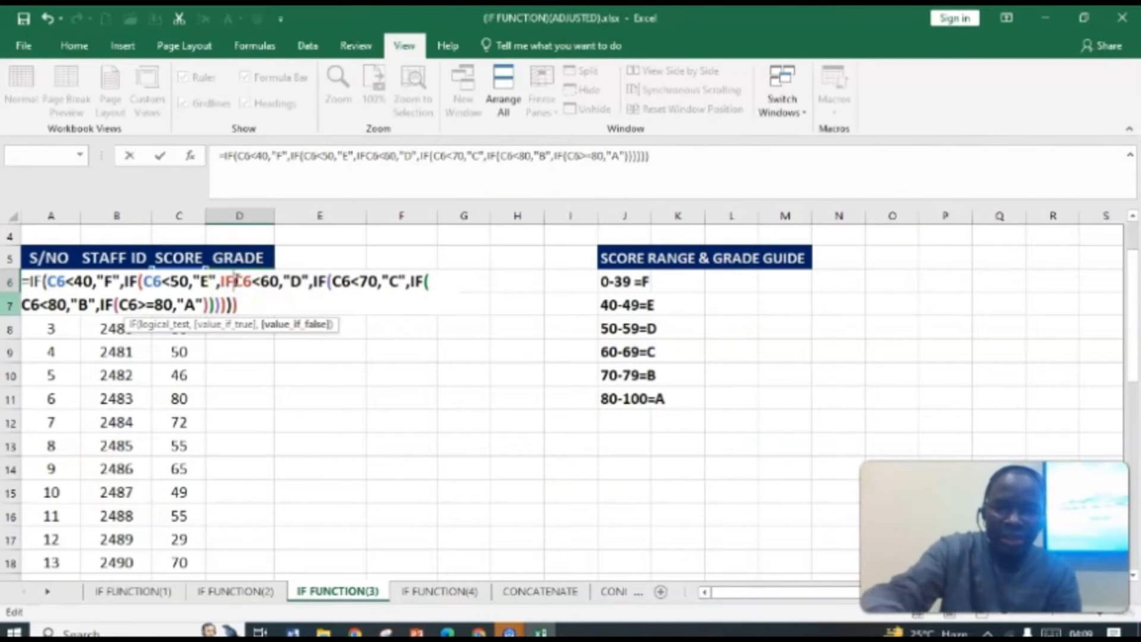
text())
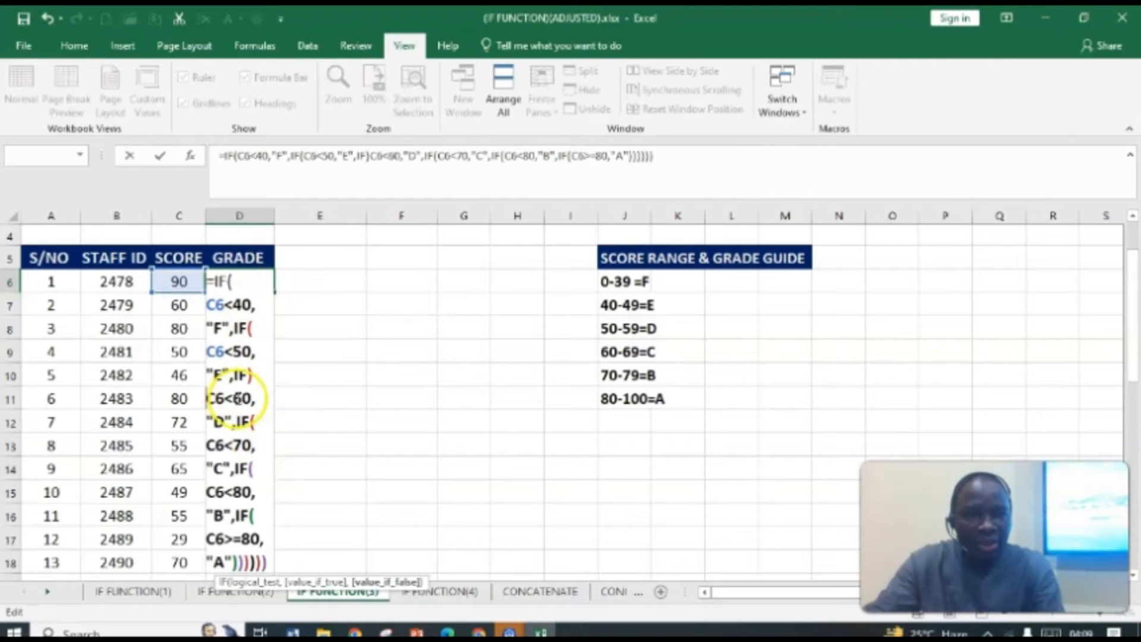
key(Return)
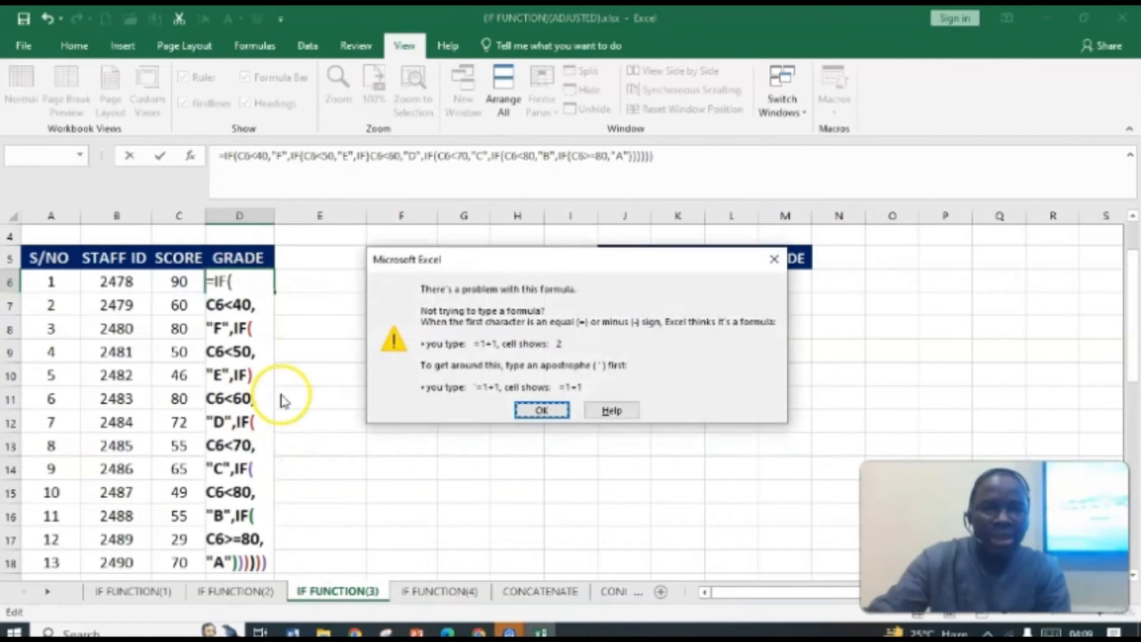
click(540, 410)
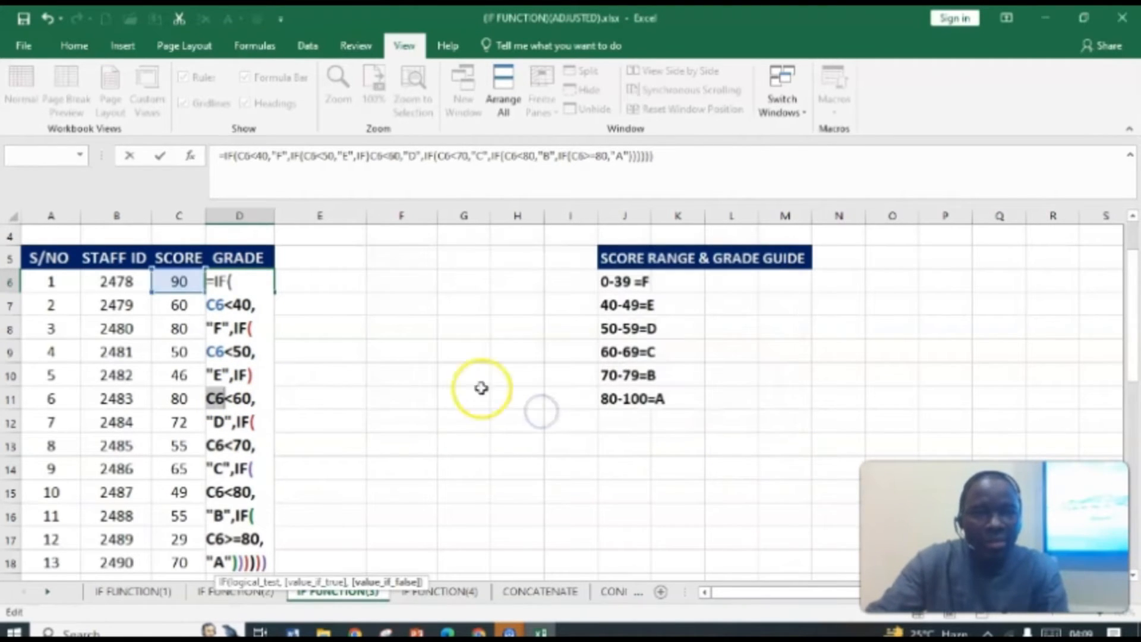
Step: Replace the stray closing parenthesis after the IF before C6<60 with an opening parenthesis and enter the formula
click(411, 175)
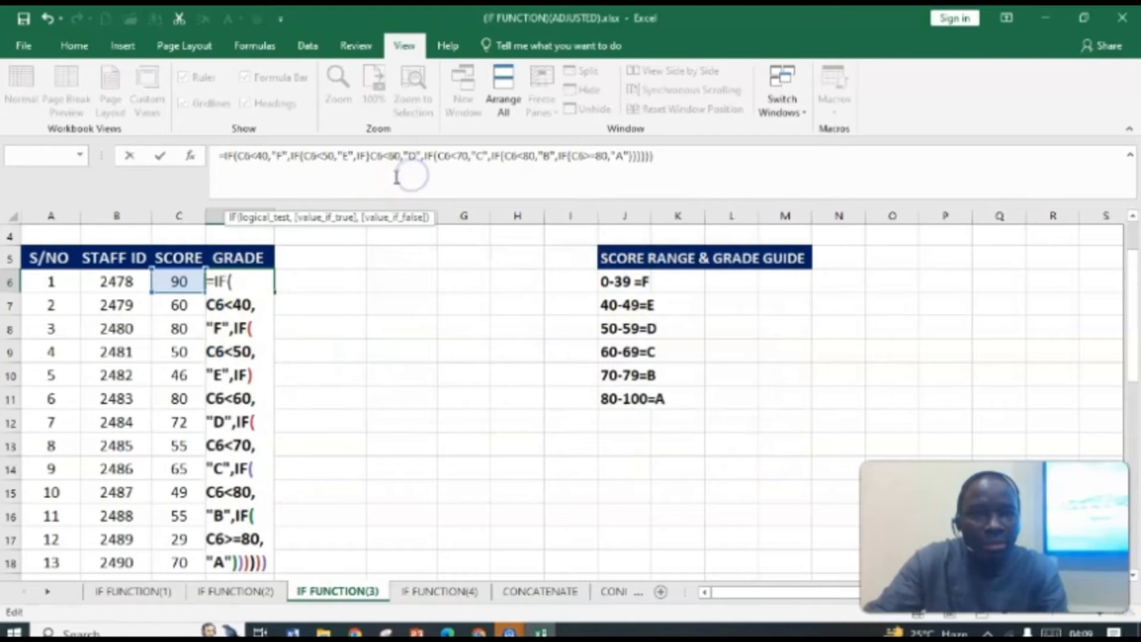
click(372, 156)
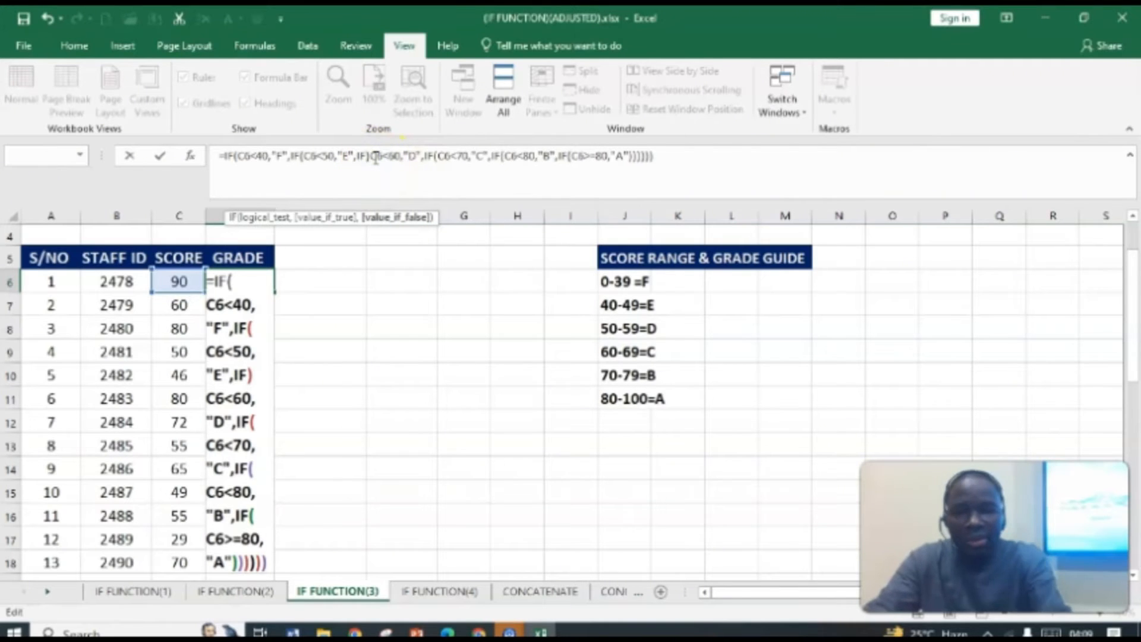
key(BackSpace)
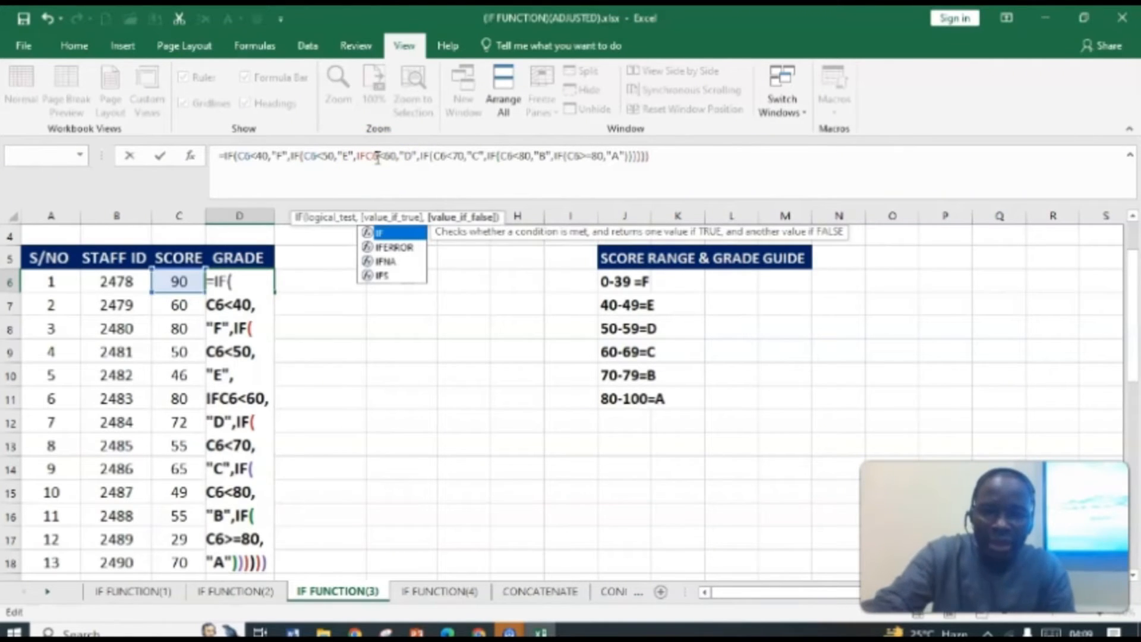
text(()
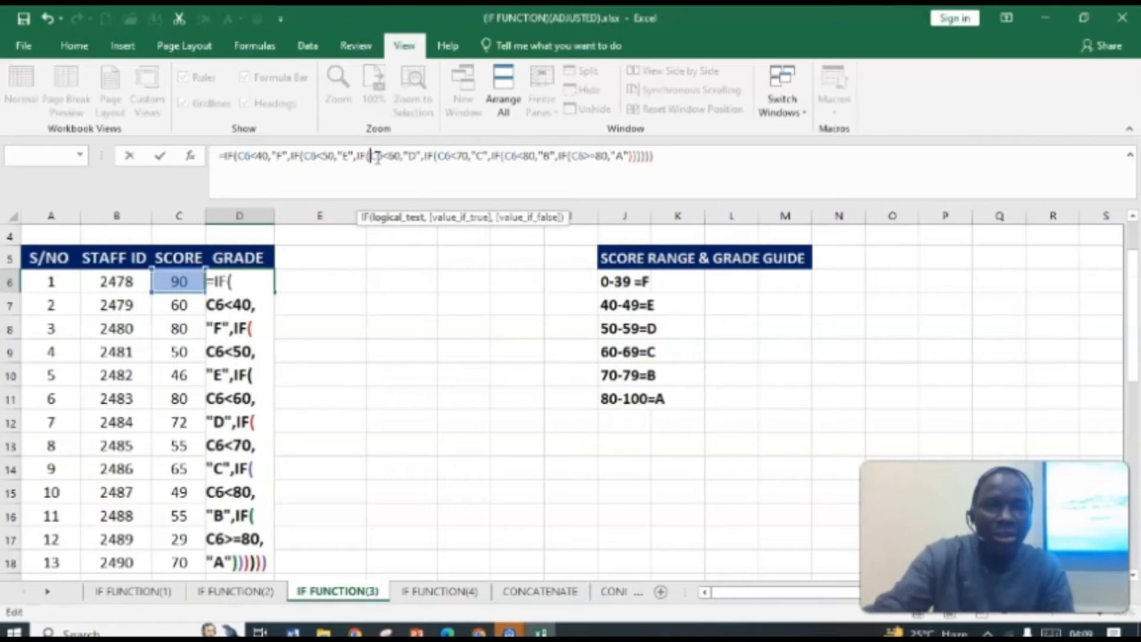
key(Return)
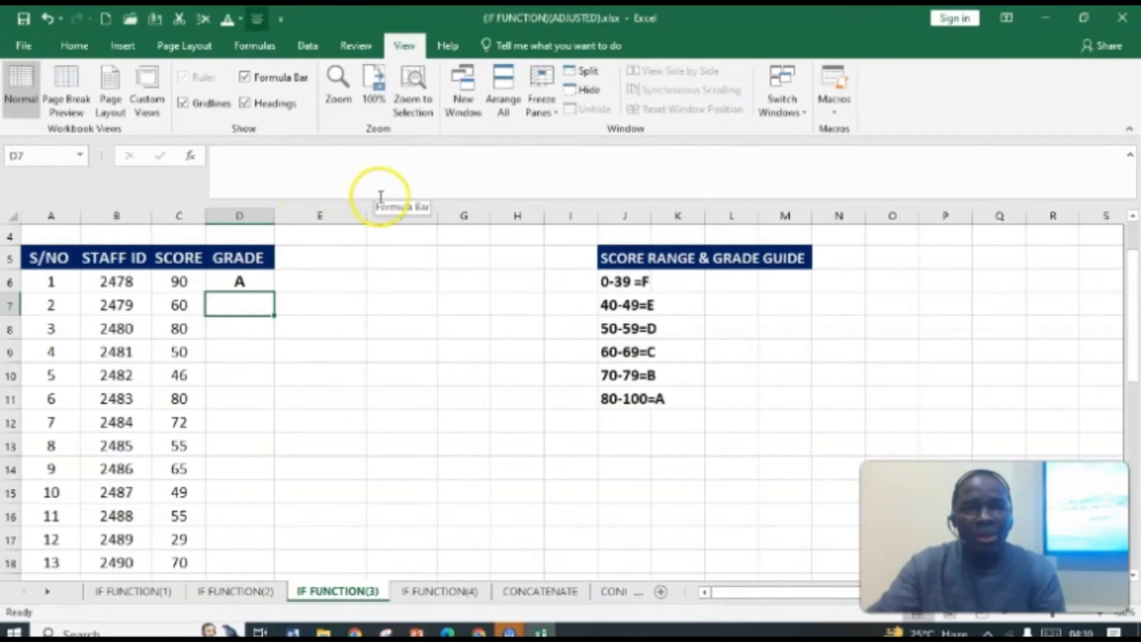
Step: Fill the D6 grade formula down the GRADE column for all staff and scroll through the resulting grades
click(236, 281)
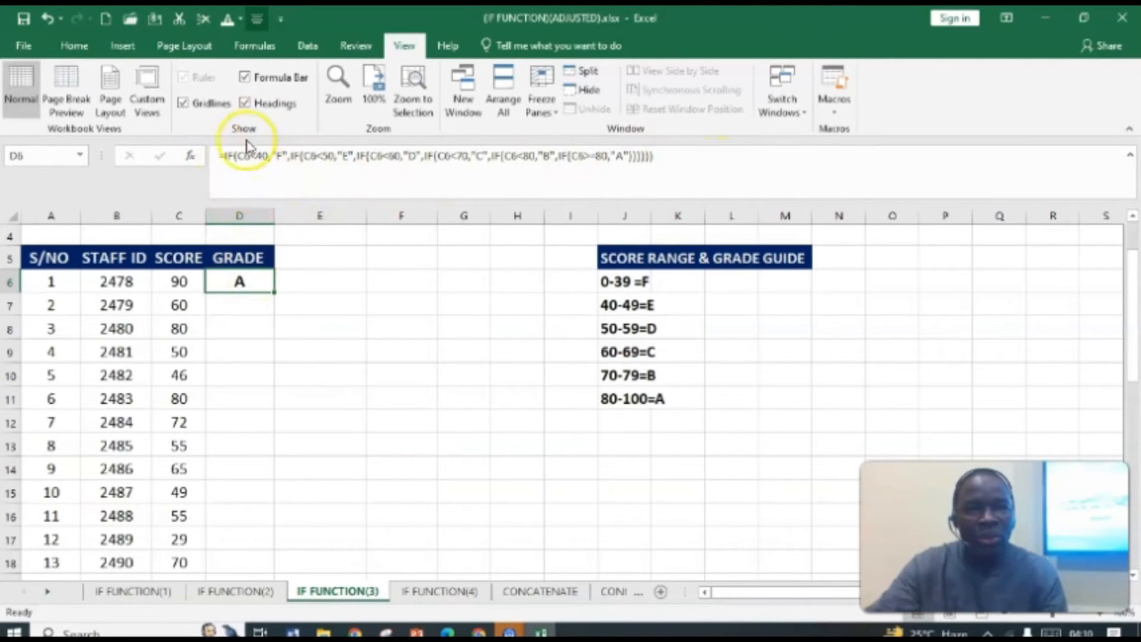
double_click(276, 295)
scroll(273, 311, down, 5)
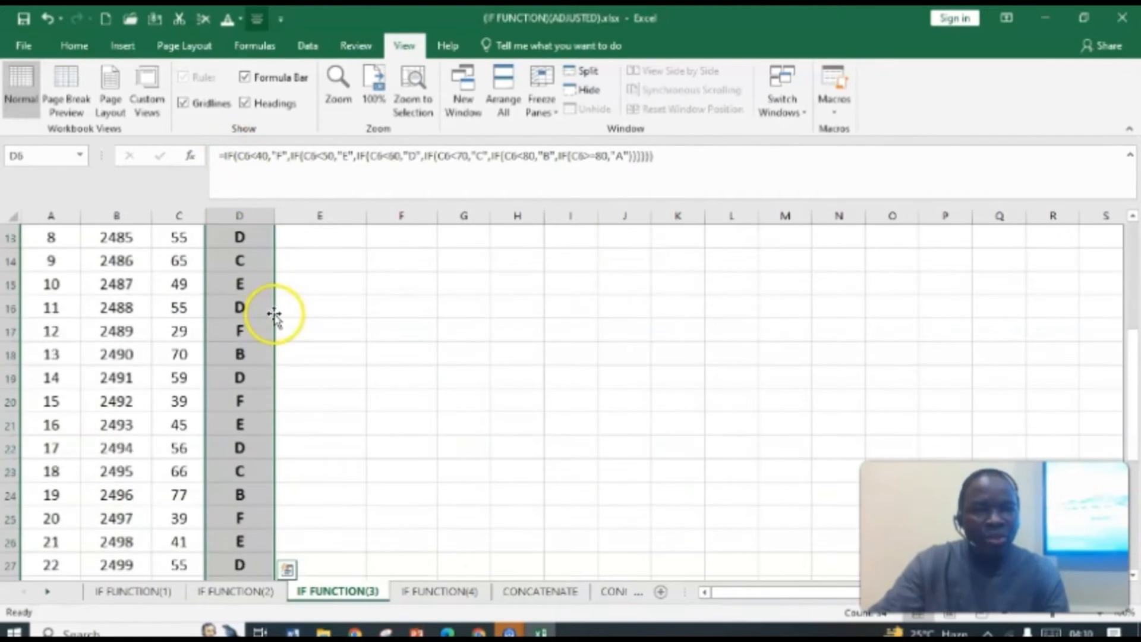
scroll(273, 328, down, 2)
scroll(270, 324, up, 8)
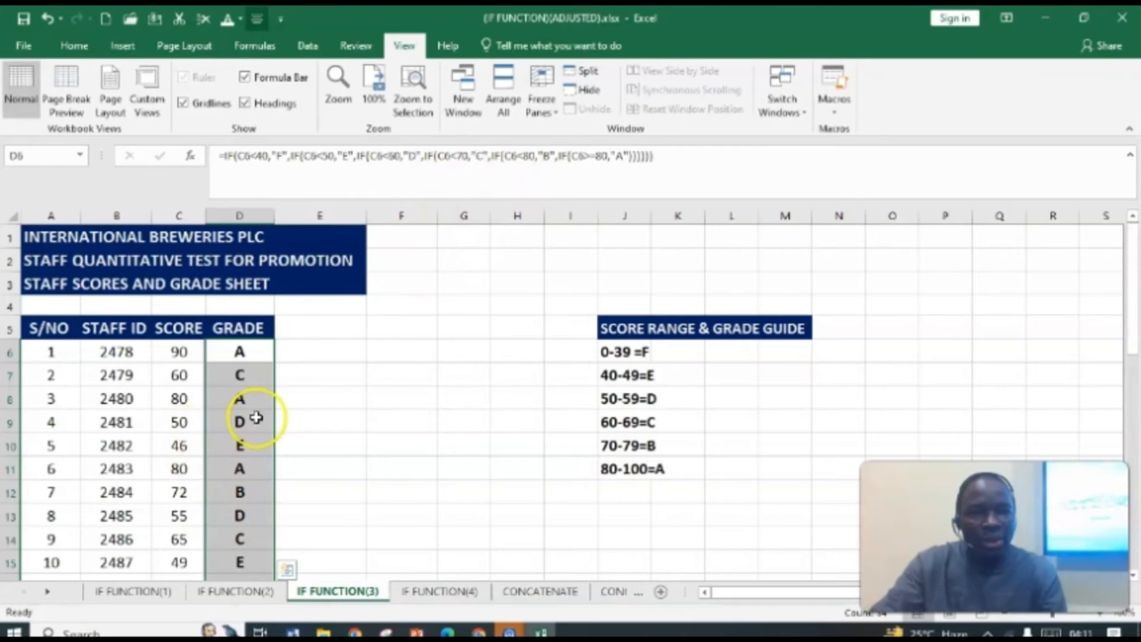
scroll(248, 426, down, 2)
scroll(249, 426, down, 8)
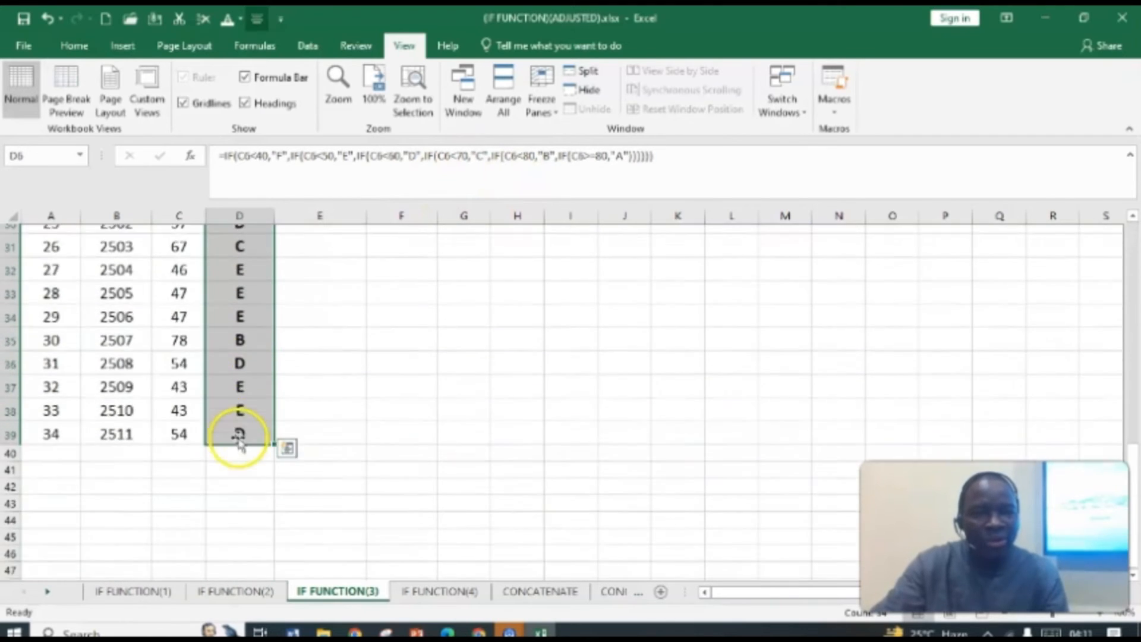
scroll(242, 426, up, 4)
scroll(242, 426, up, 6)
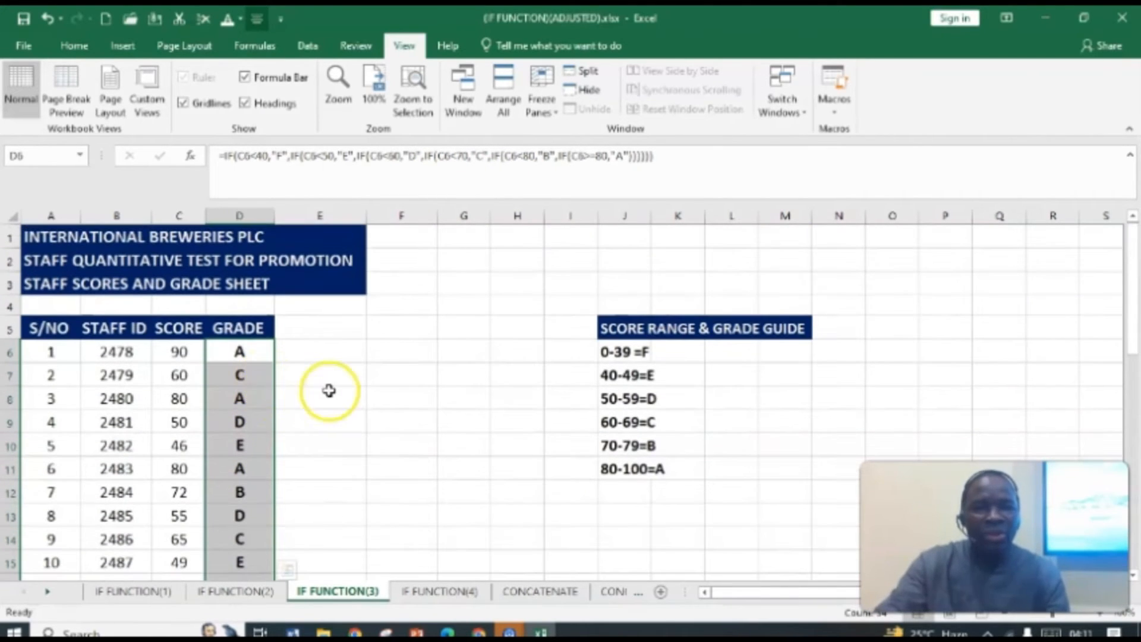
Step: Switch to the IF FUNCTION(4) sheet and start an =IF(OR( formula in the first REMARK cell, D6
click(441, 591)
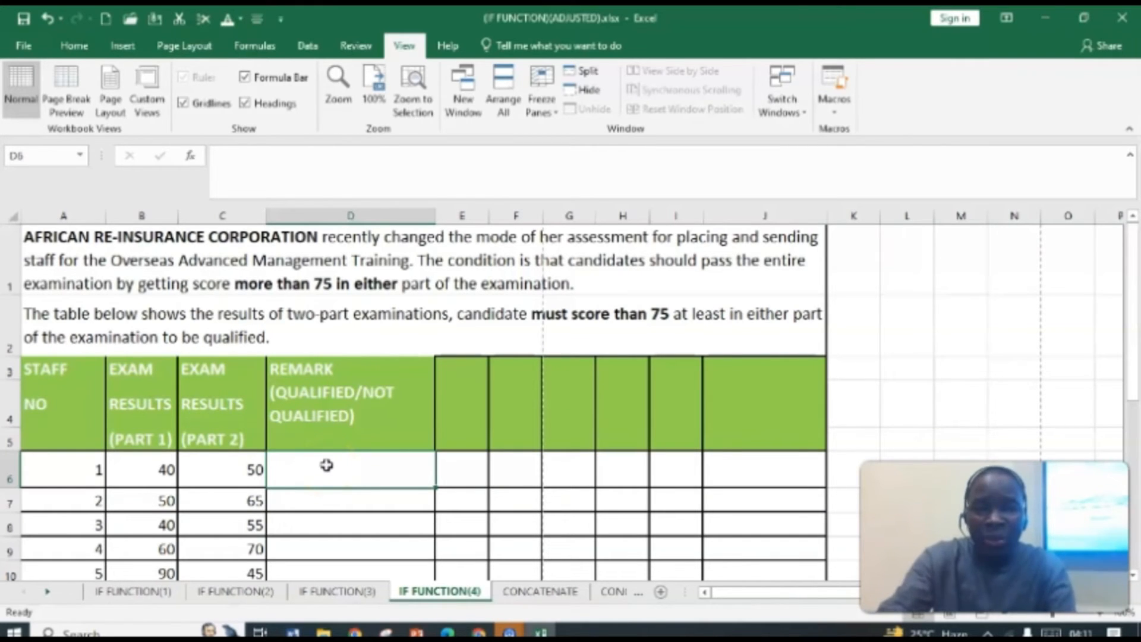
text(=)
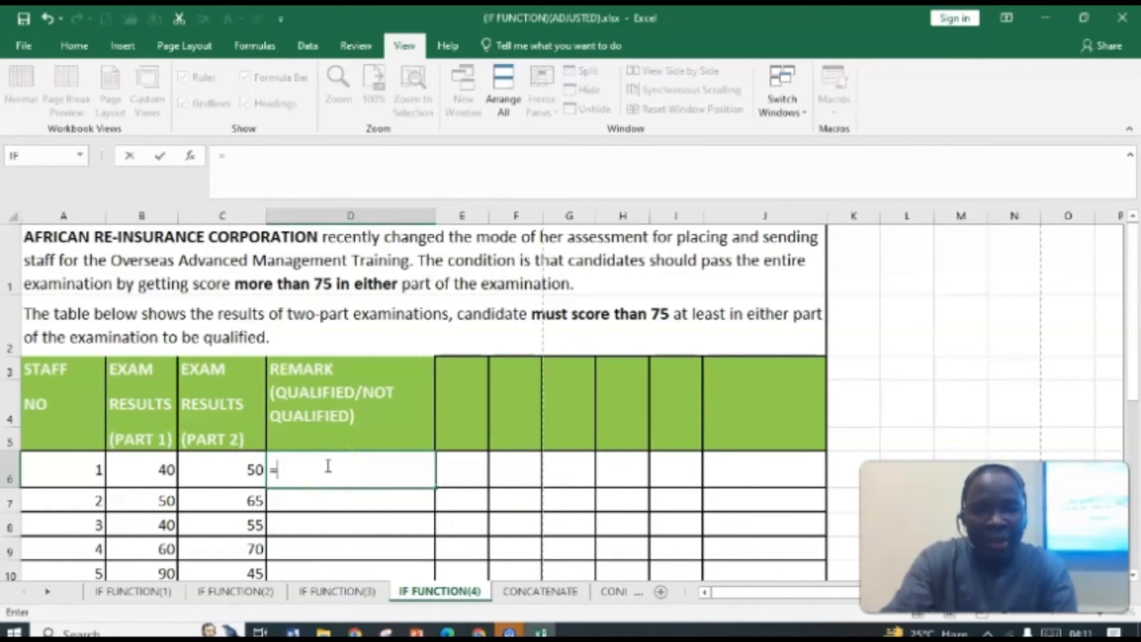
text(IF)
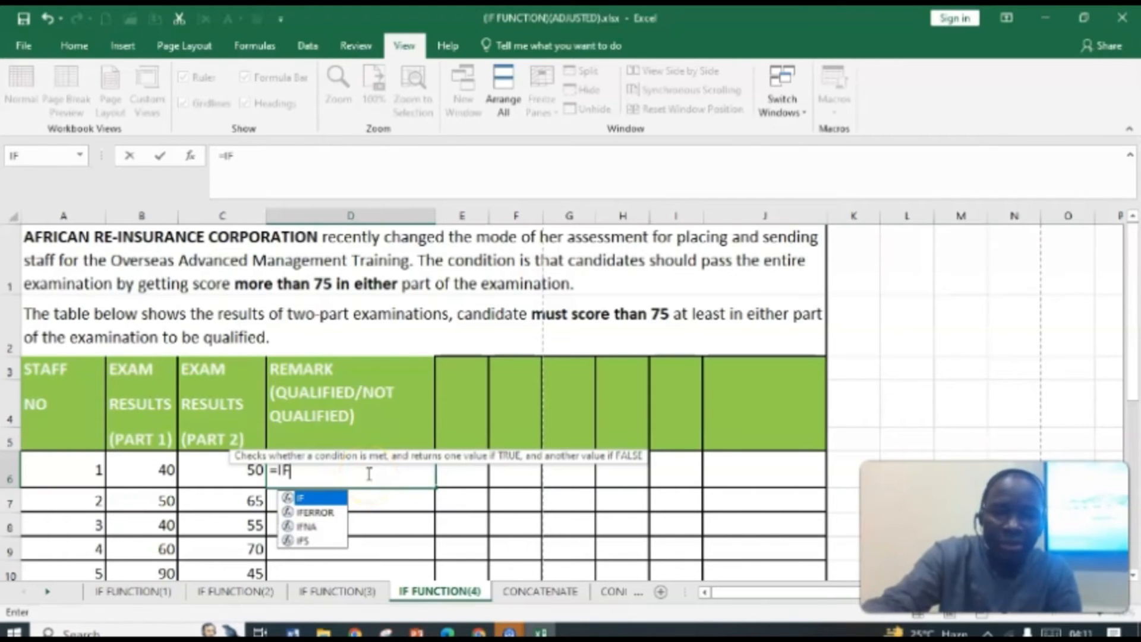
text(()
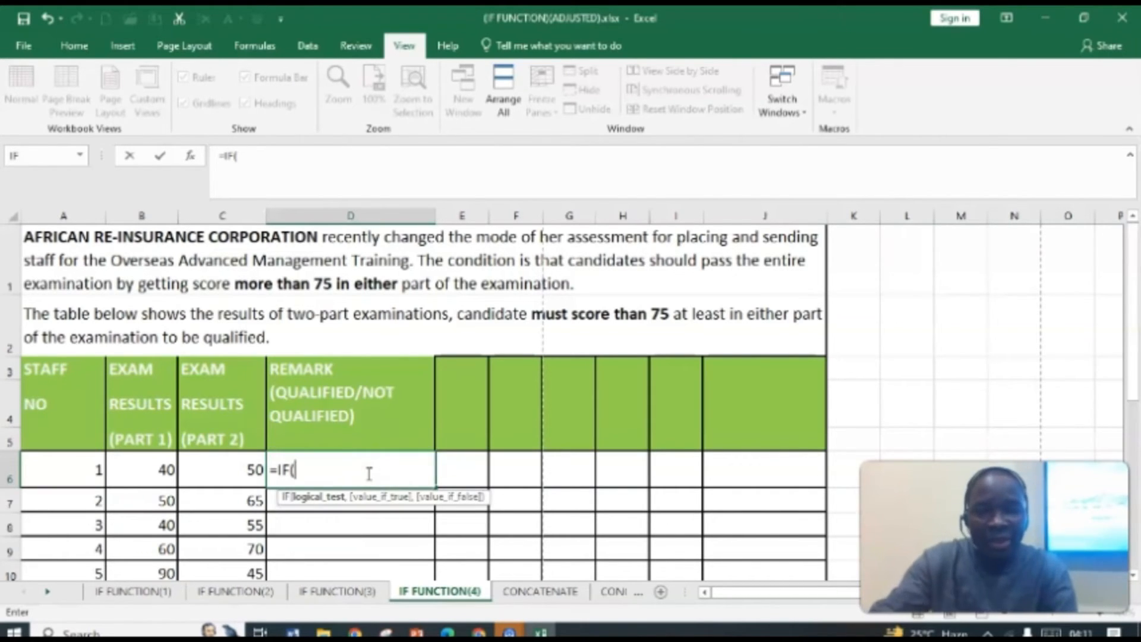
text(OR)
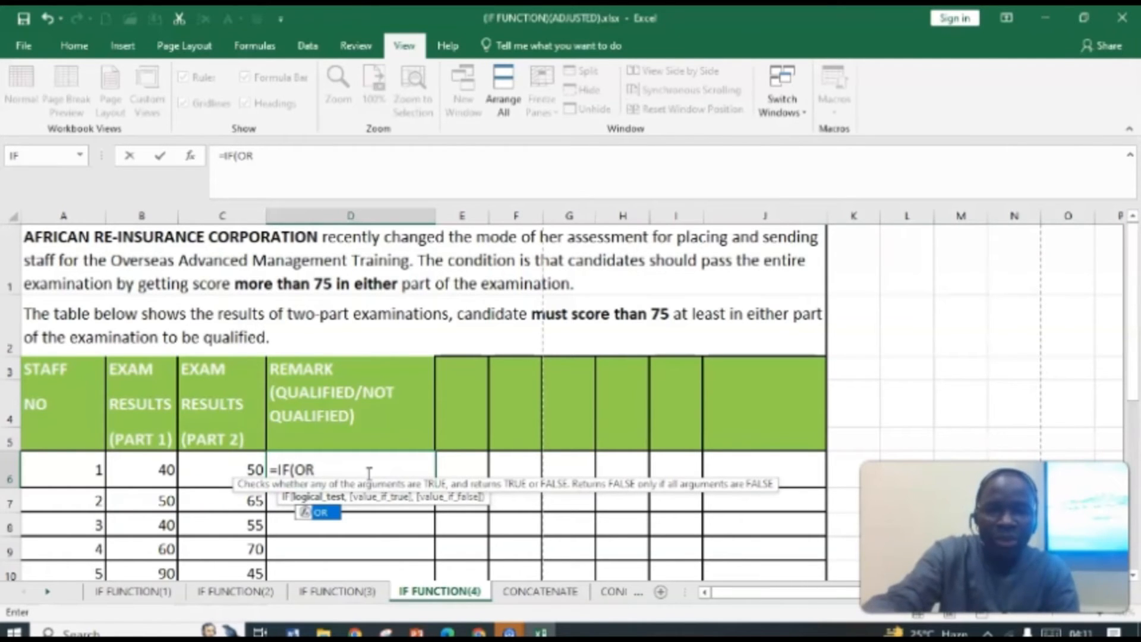
text(()
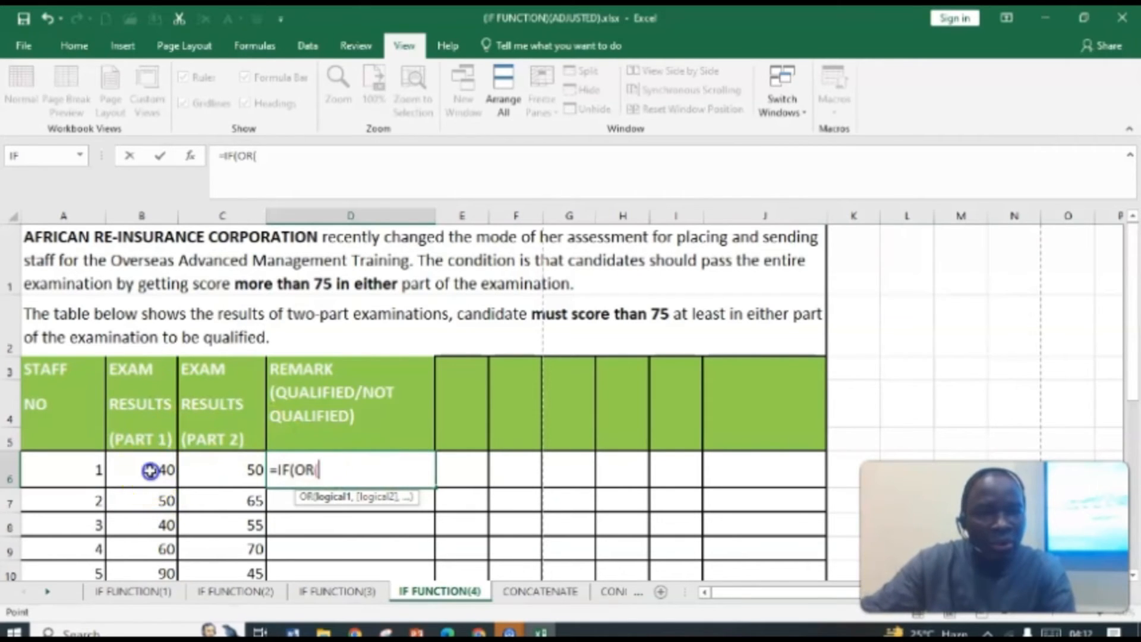
Step: Build the OR condition B6>75,C6>75 so either exam part above 75 qualifies
click(149, 472)
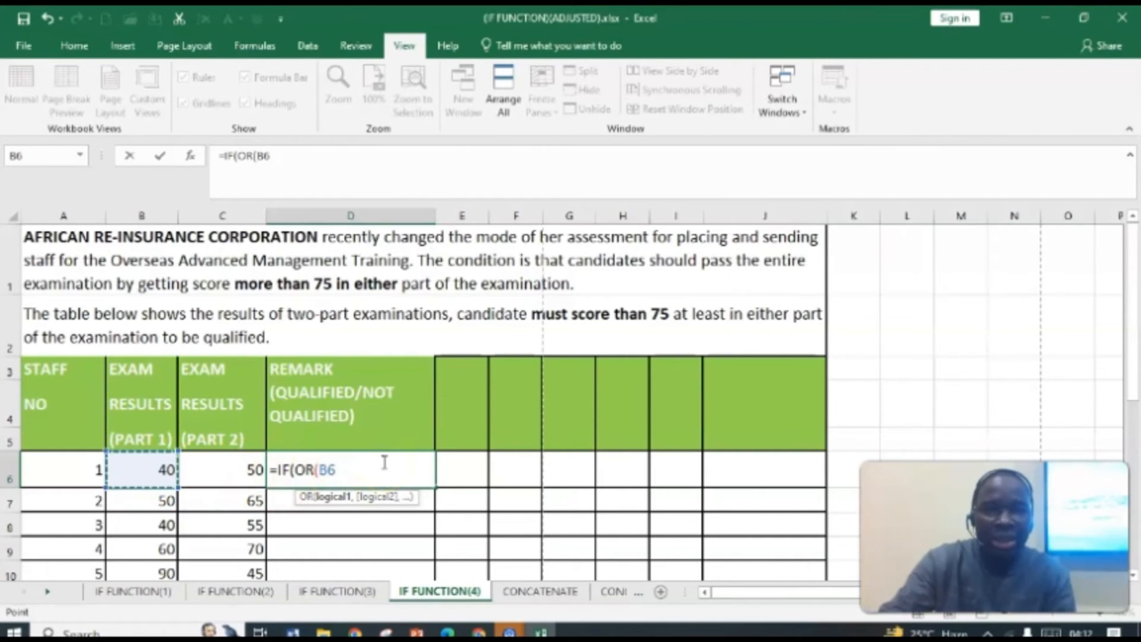
text(>)
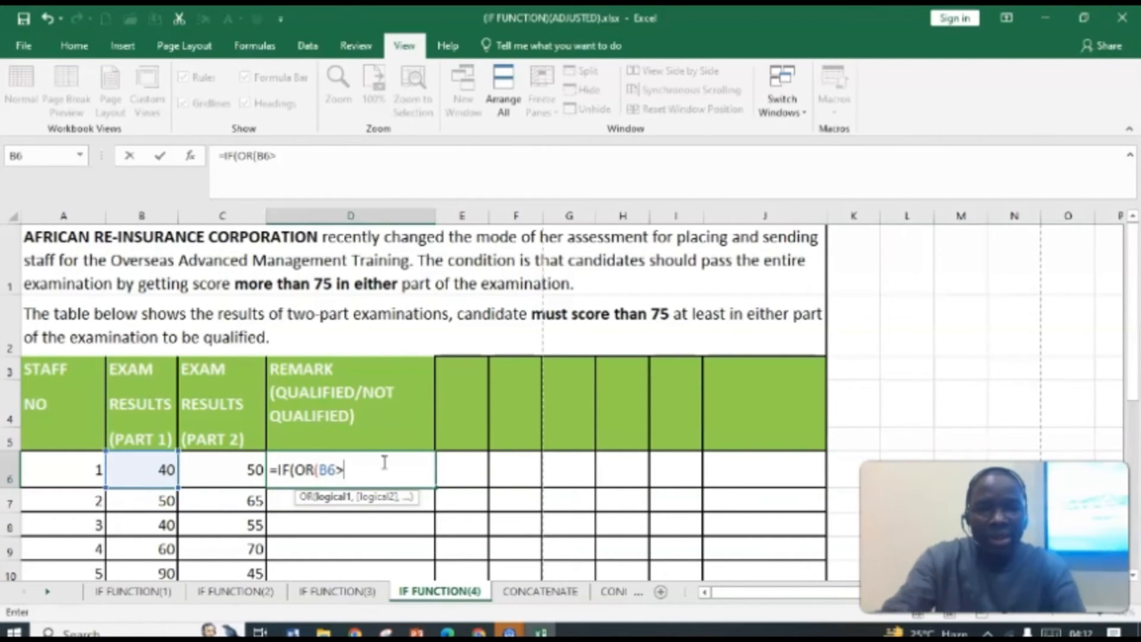
text(75)
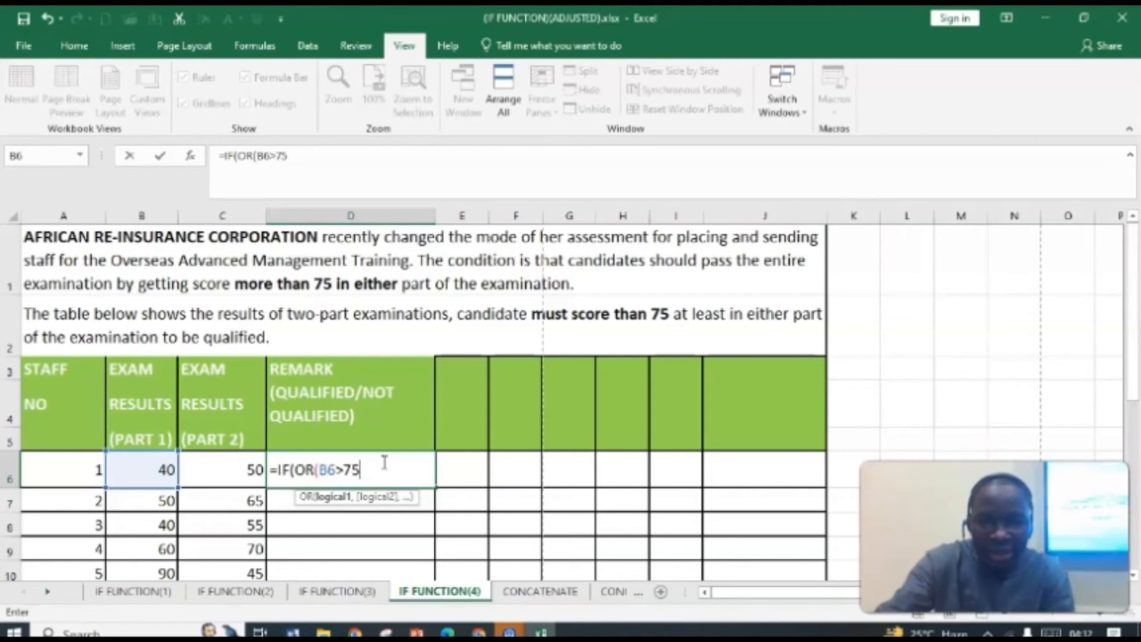
text(,)
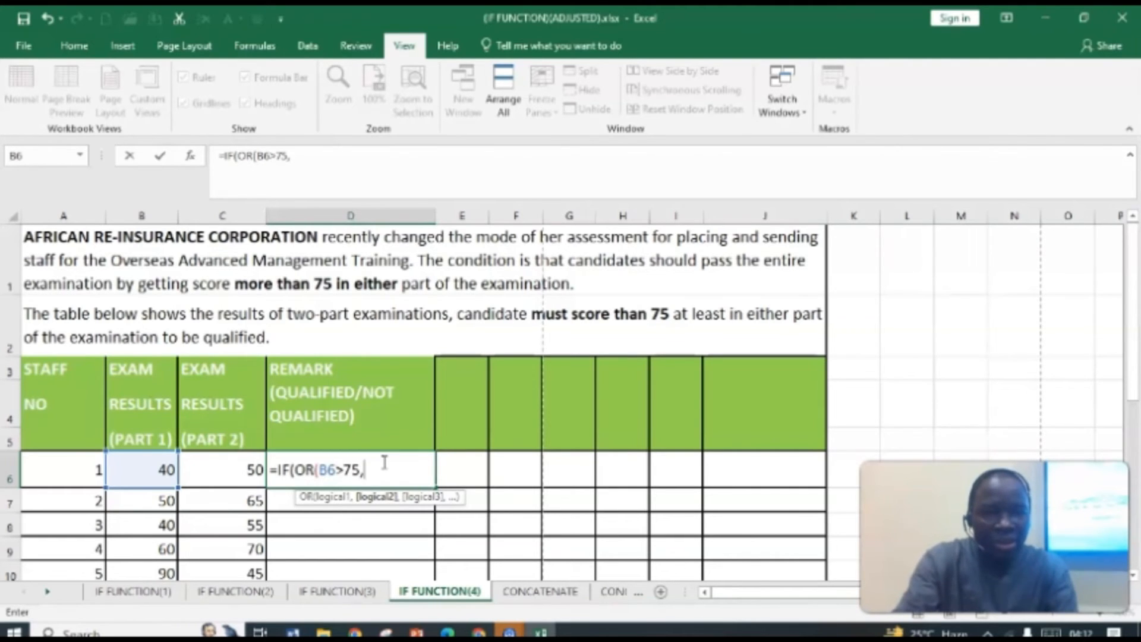
text(B)
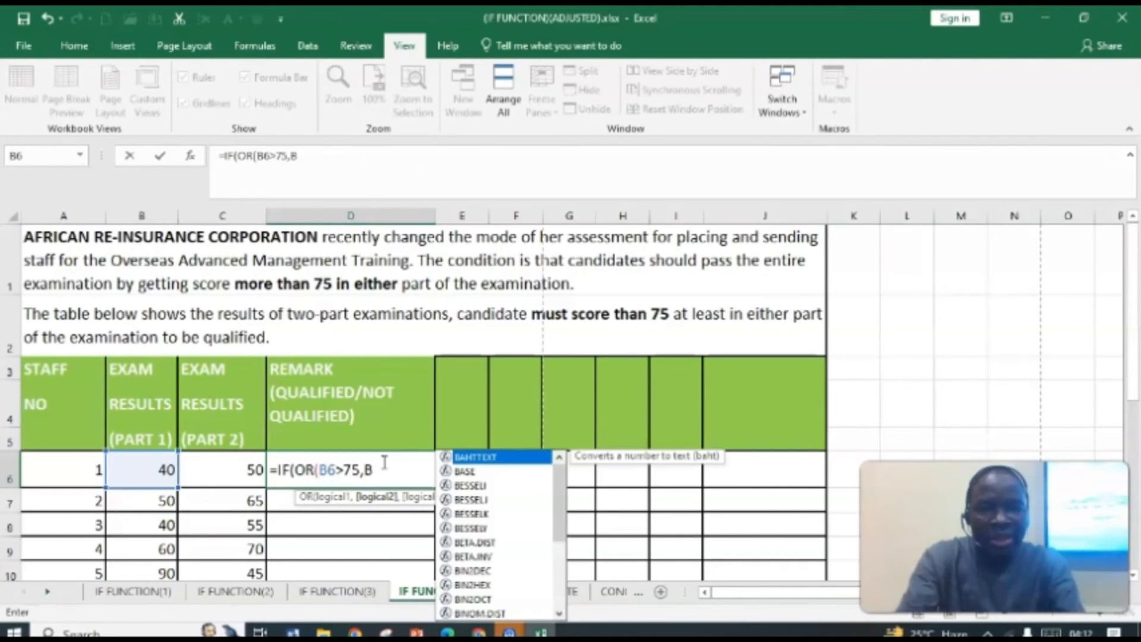
text(6)
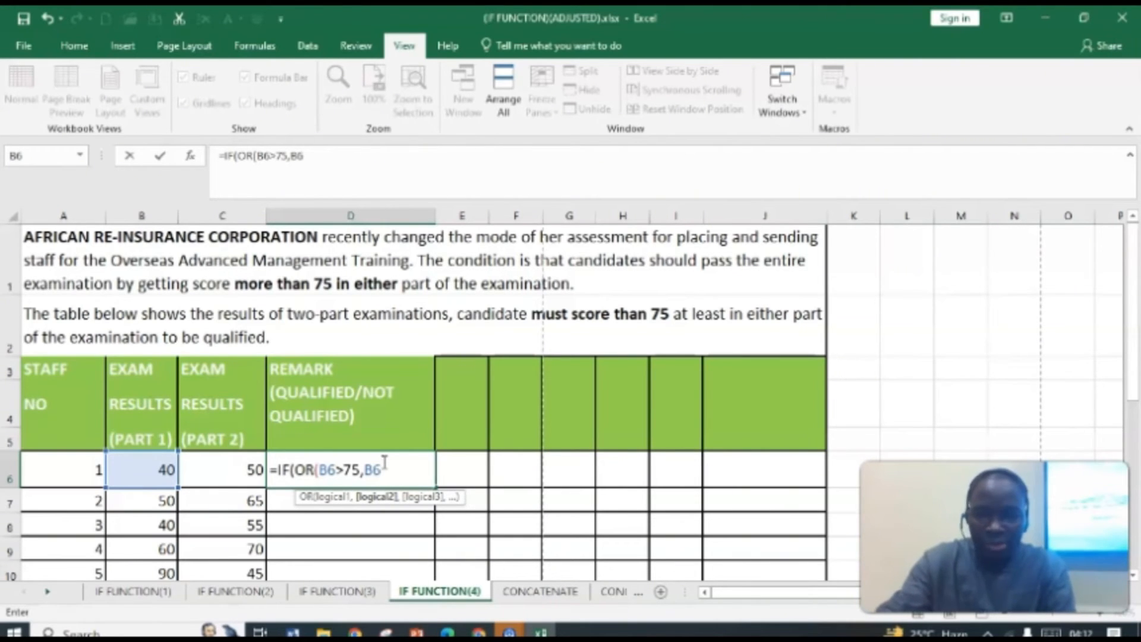
key(BackSpace)
key(BackSpace)
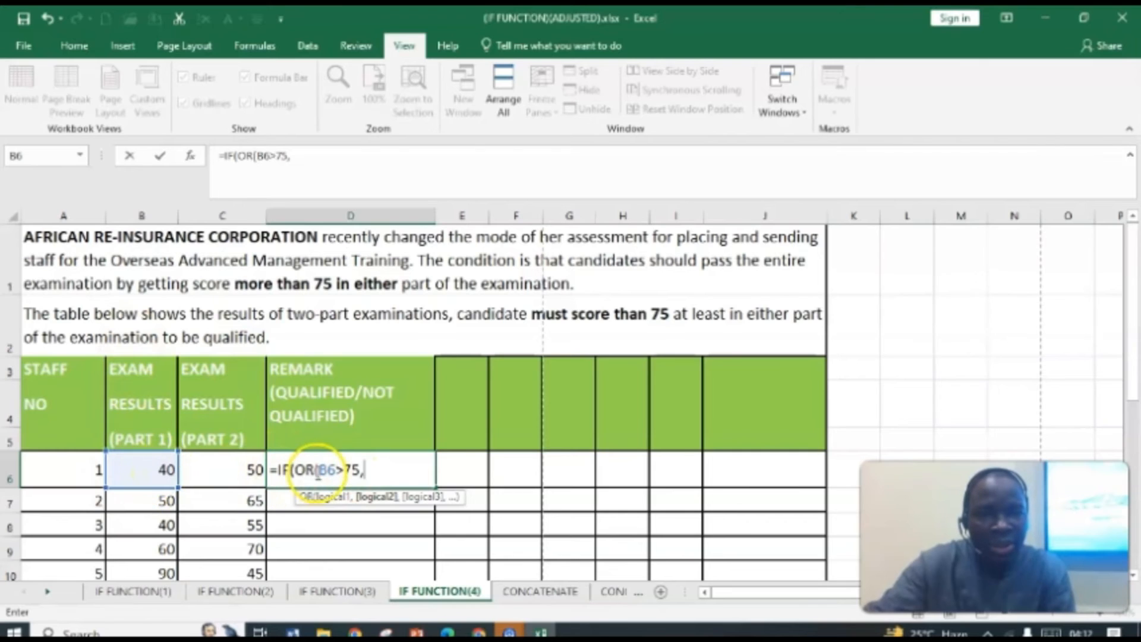
click(224, 474)
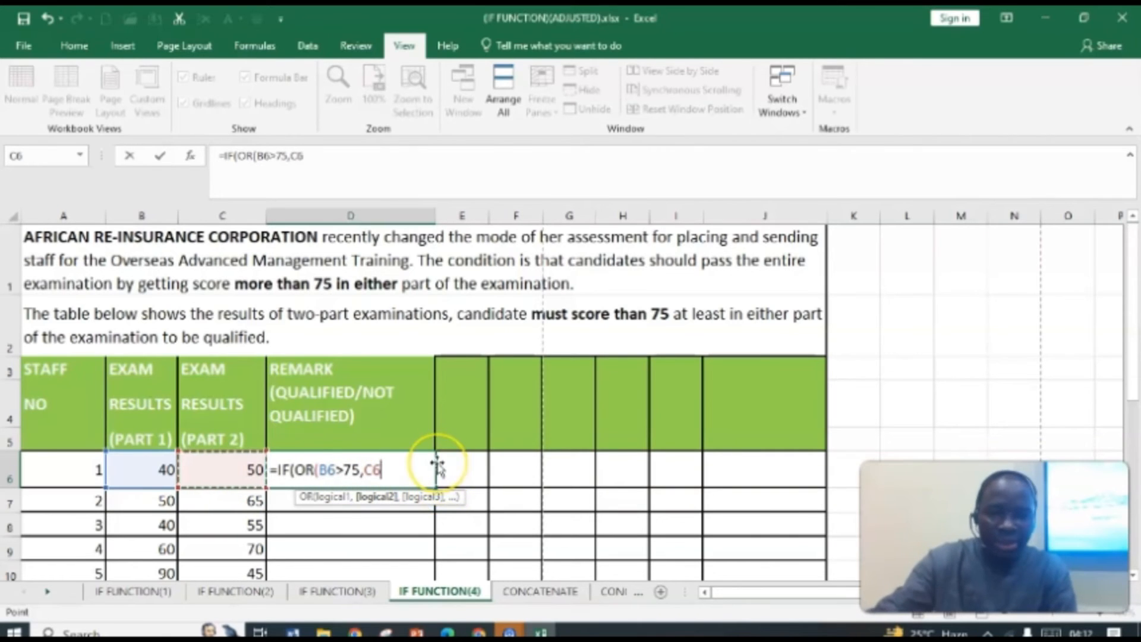
text(>)
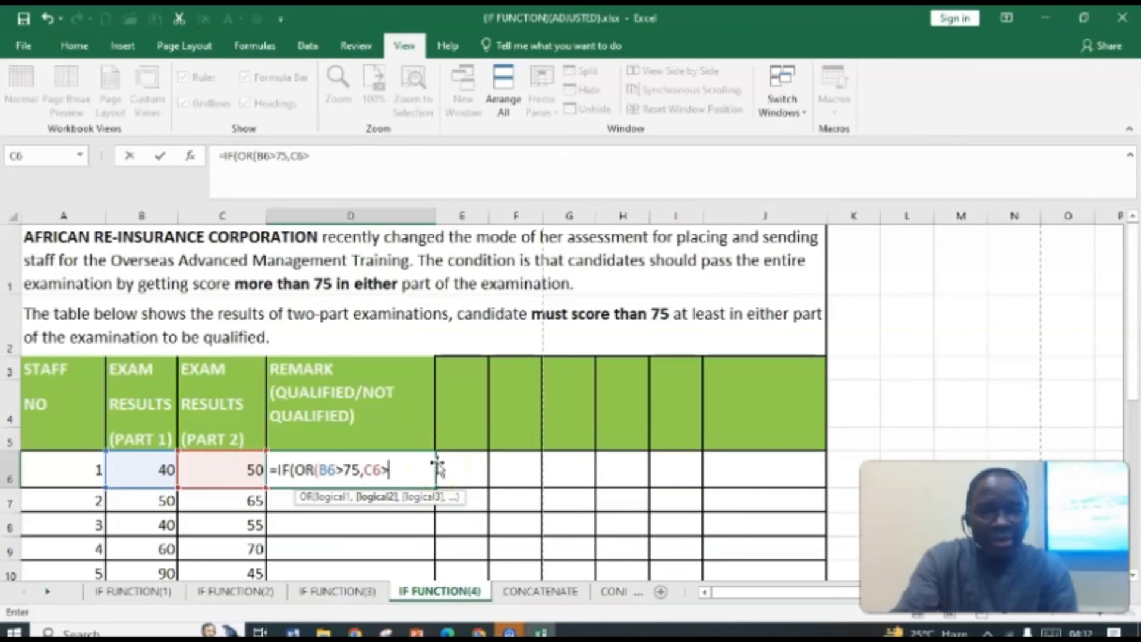
text(7)
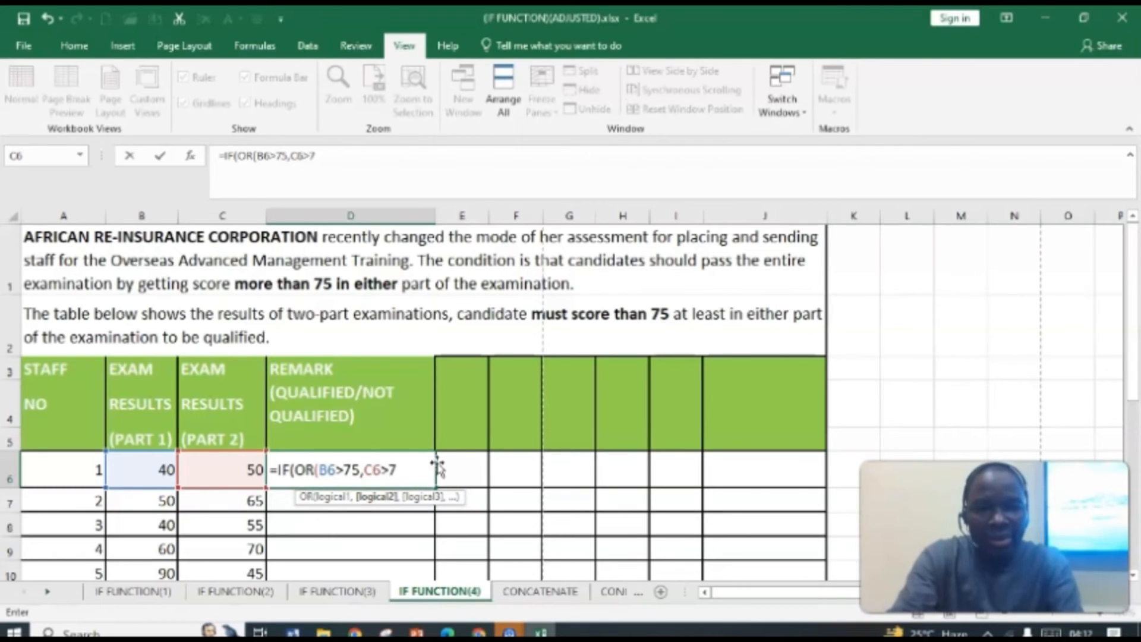
text(5)
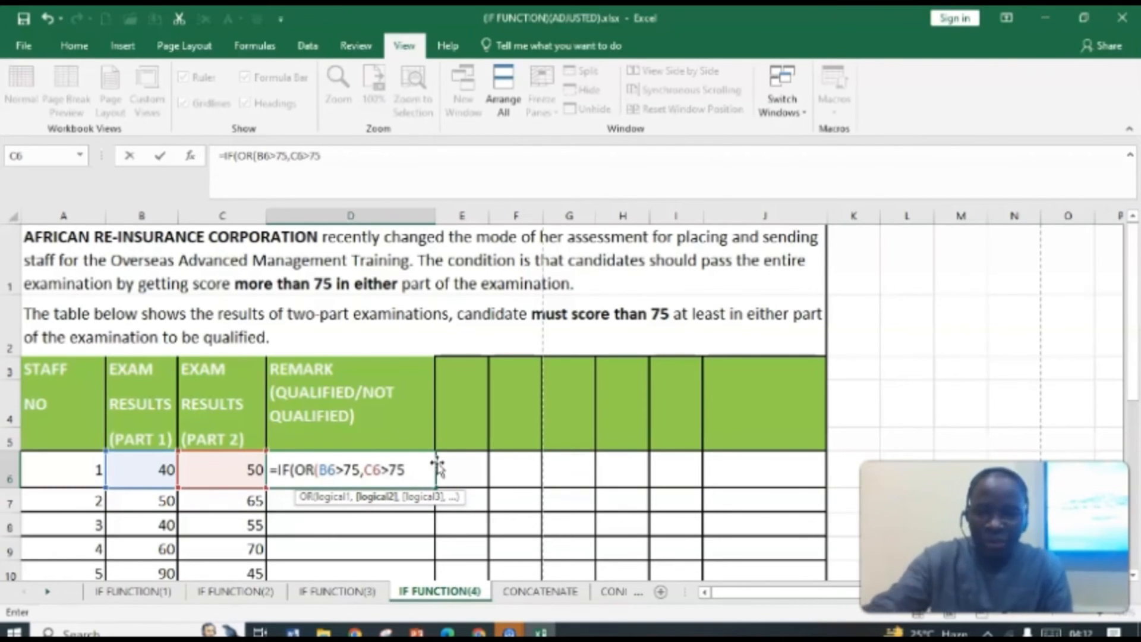
text())
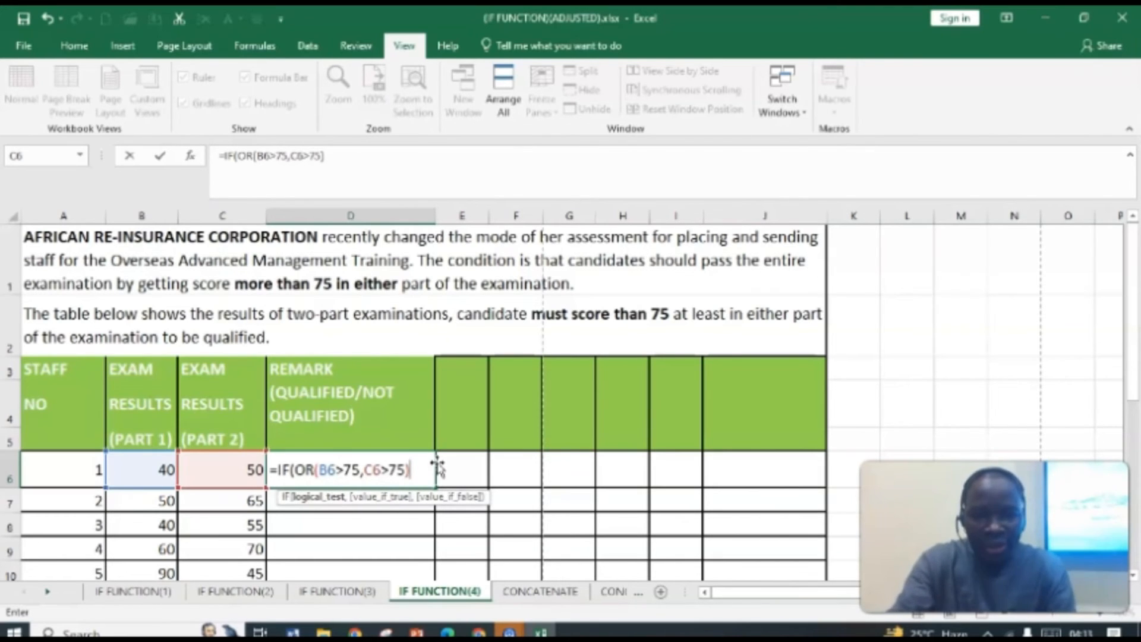
text(,)
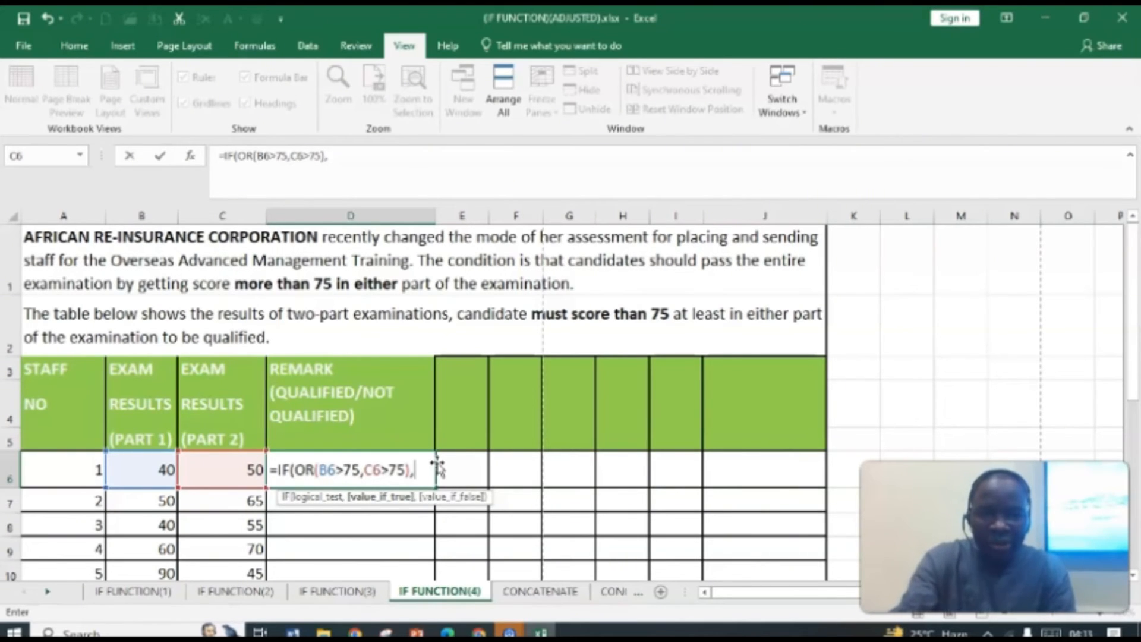
Step: Add "QUALIFIED" as the true result and "NOT QUALIFIED" as the false result, then close the IF formula
text(")
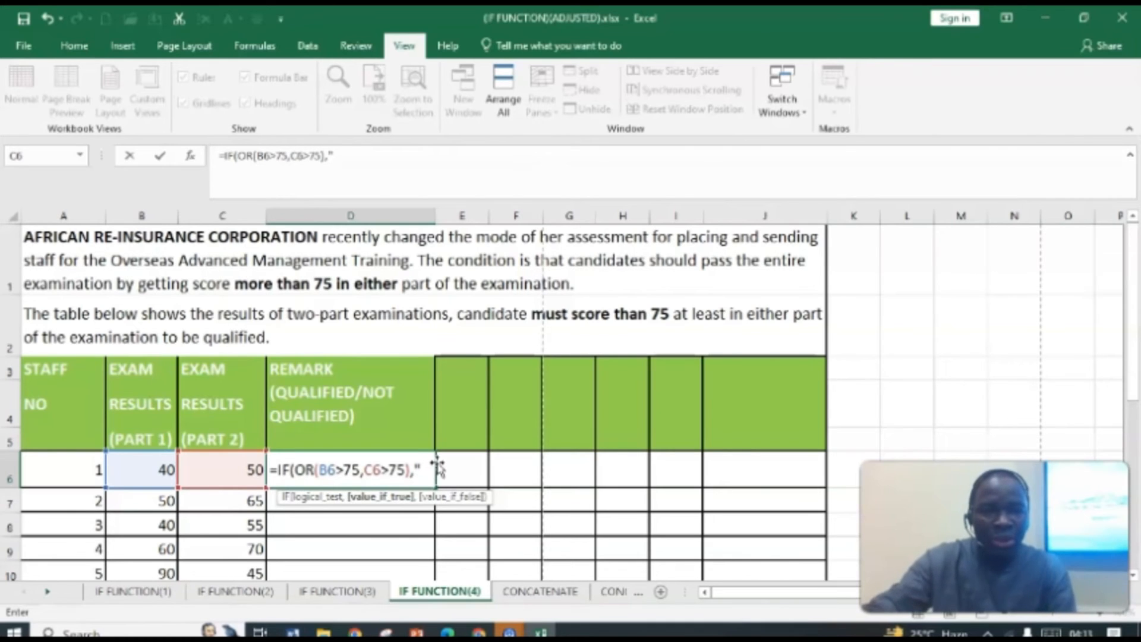
text(QUA)
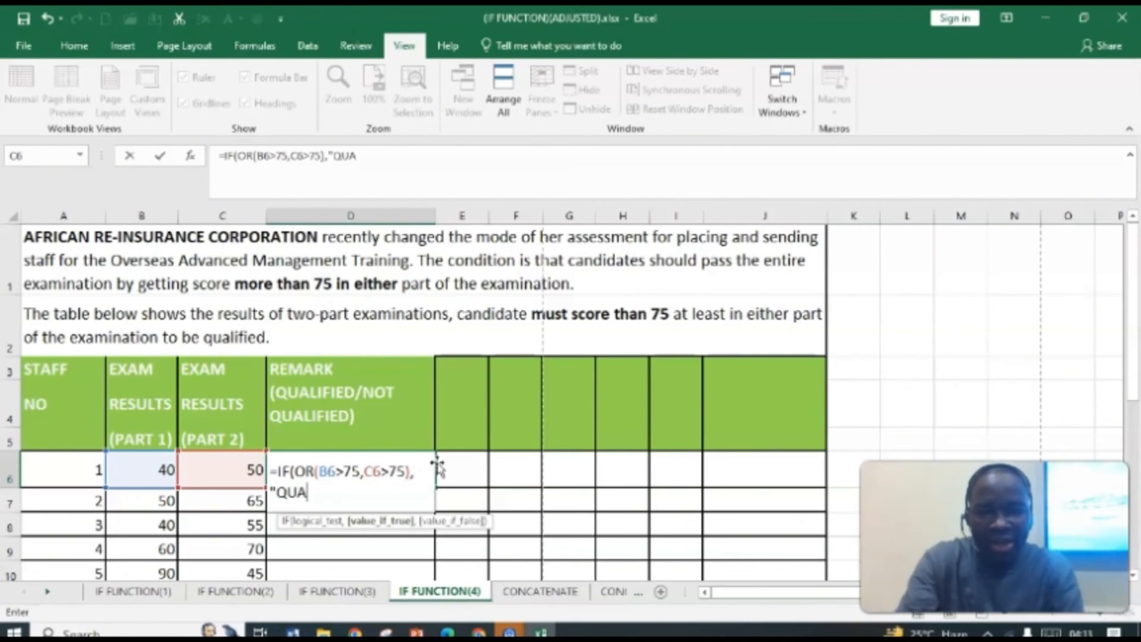
text(LIFIED".)
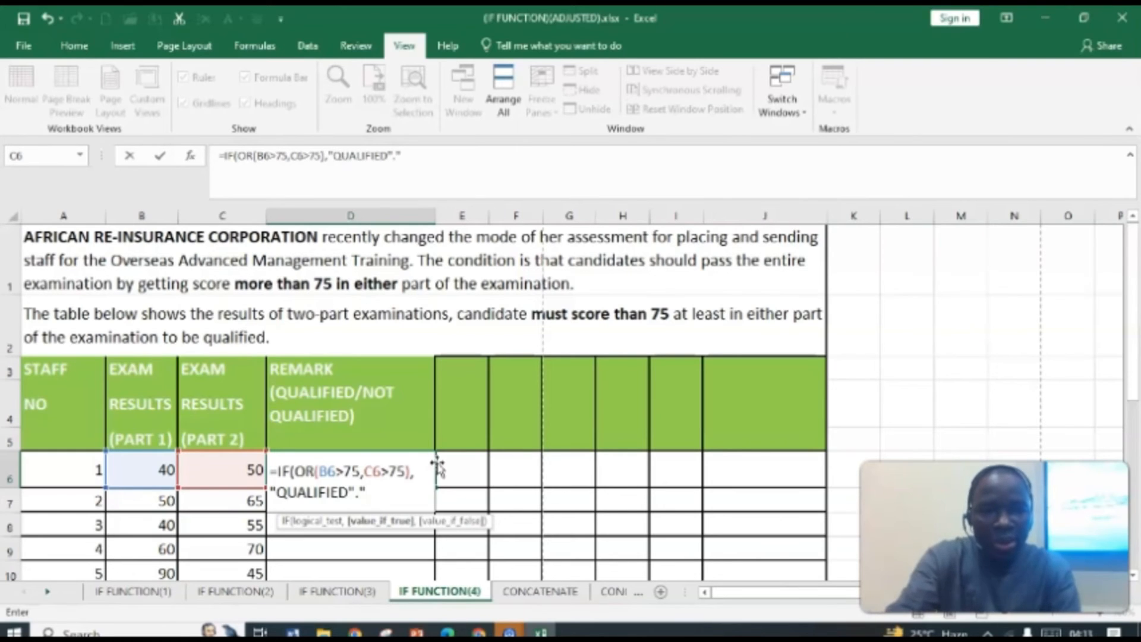
text(OT)
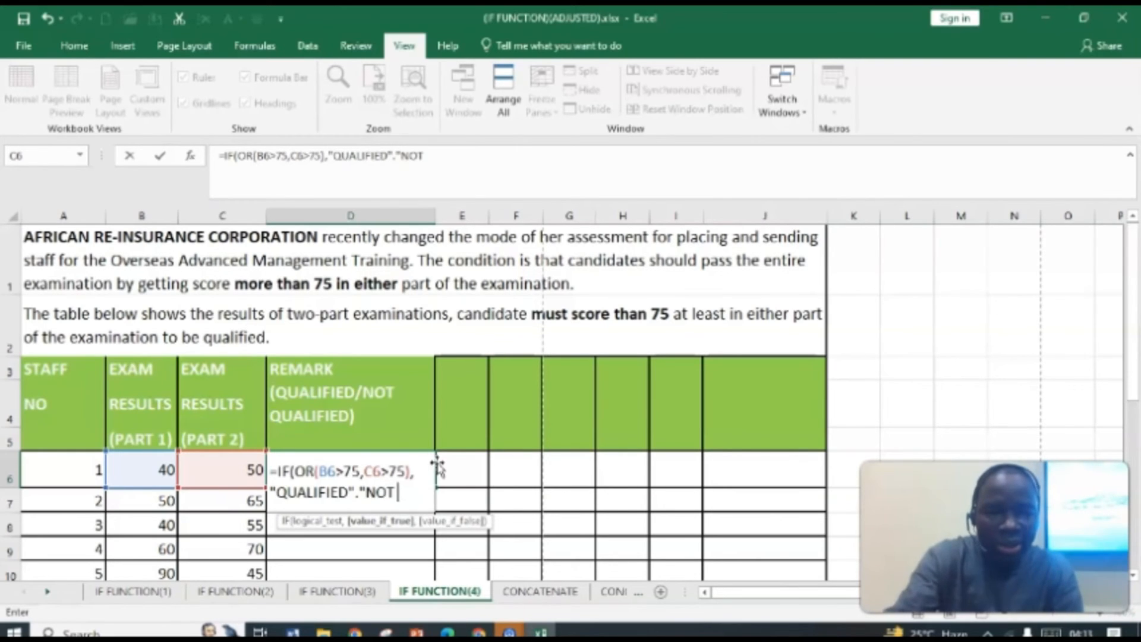
text( QUALID)
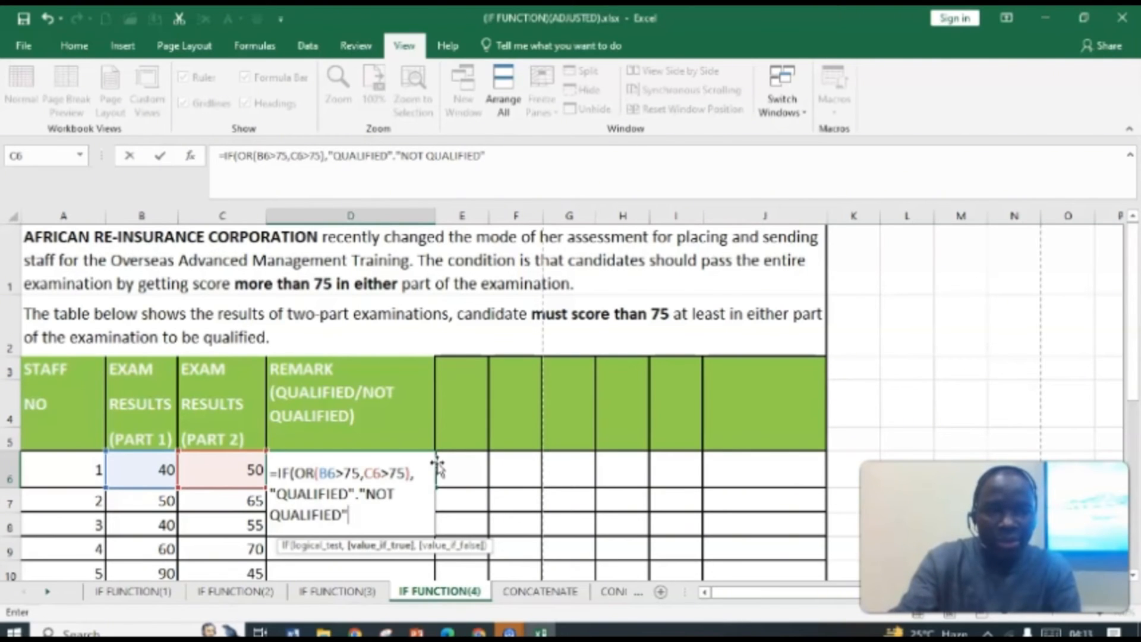
text(")
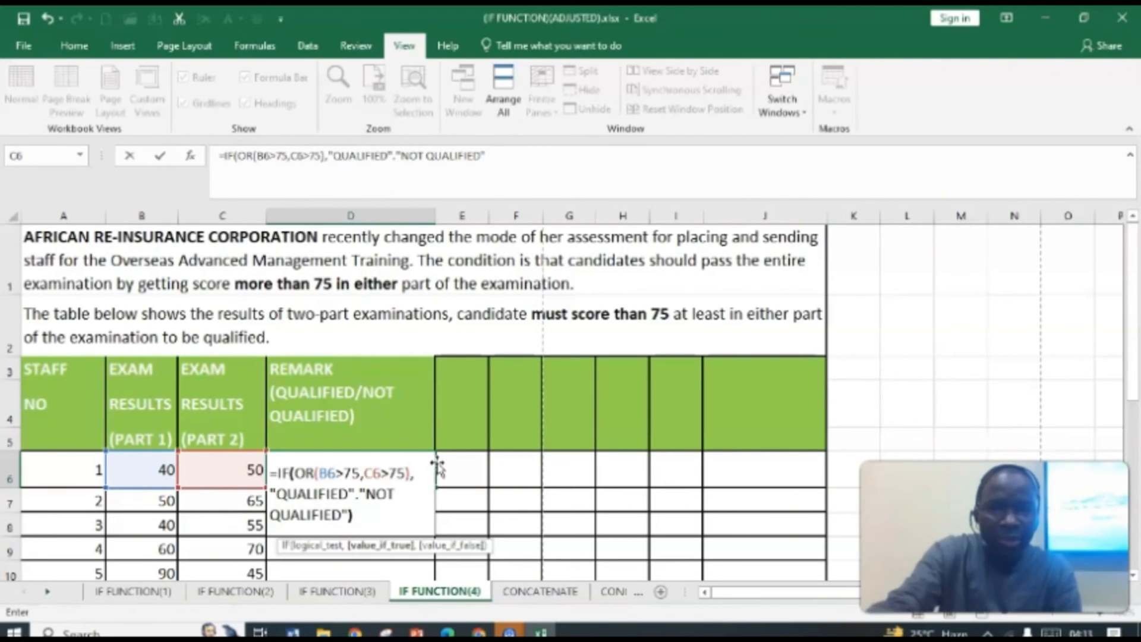
text())
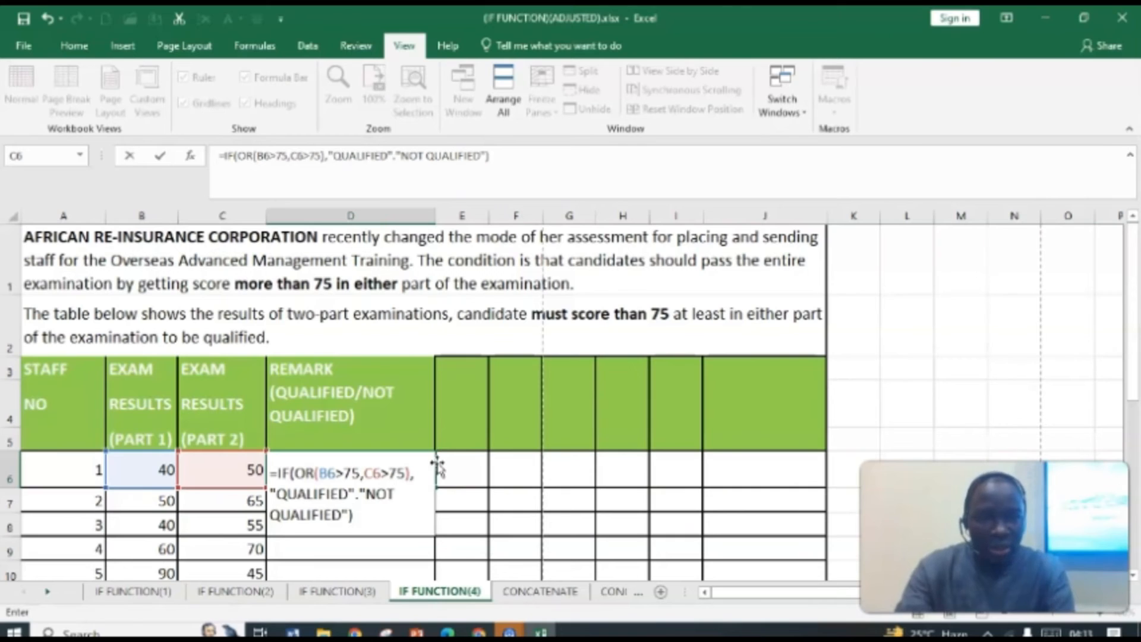
Step: Replace the period between the two result texts with a comma and enter the REMARK formula
click(357, 497)
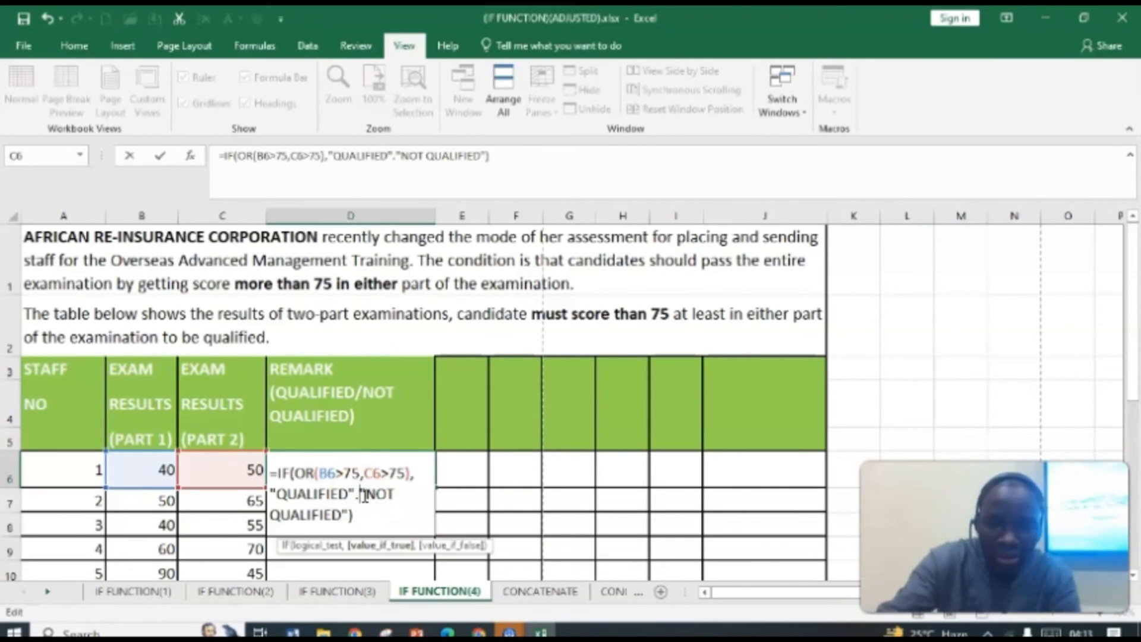
key(BackSpace)
text(,)
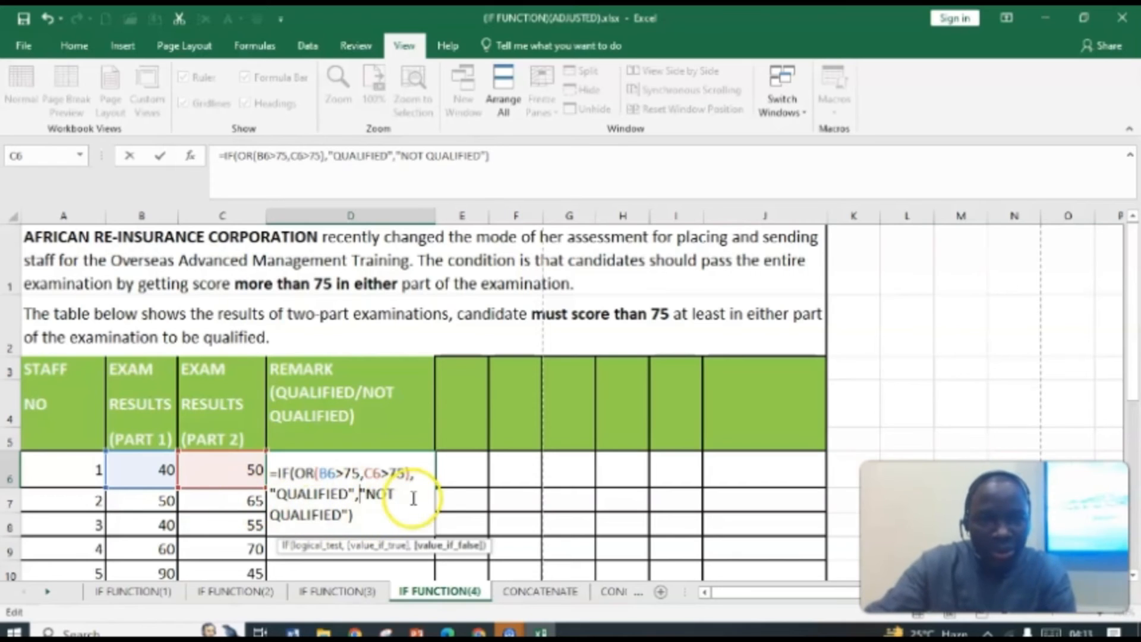
click(394, 513)
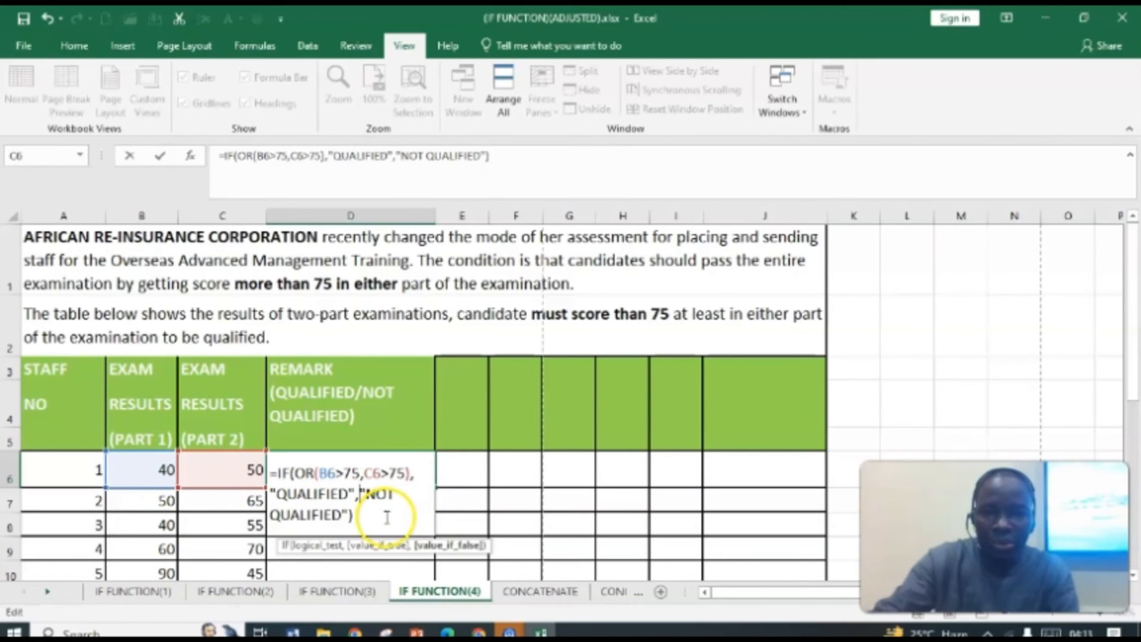
key(Return)
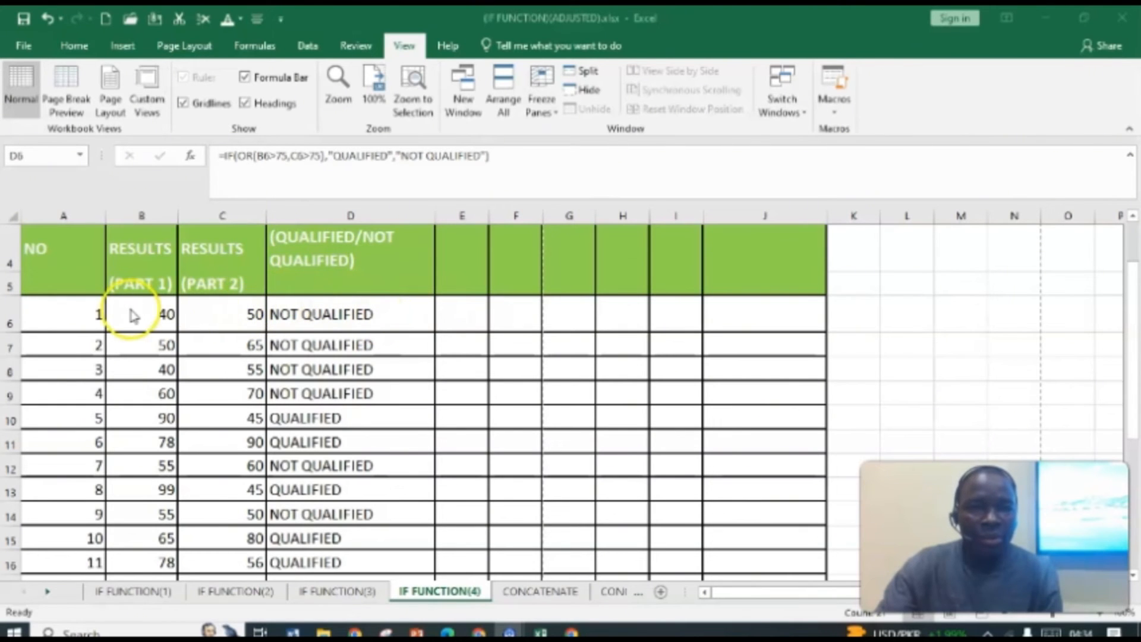
Step: Scroll through the REMARK column to check each candidate's remark against both exam part scores
scroll(156, 306, up, 1)
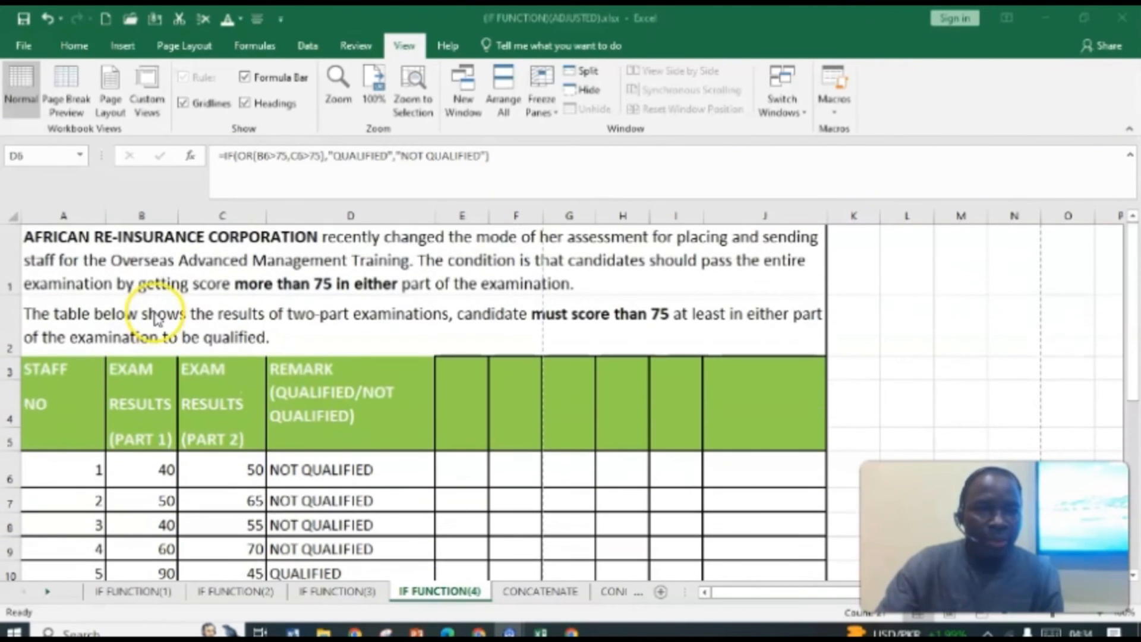
scroll(190, 357, down, 1)
scroll(221, 385, up, 1)
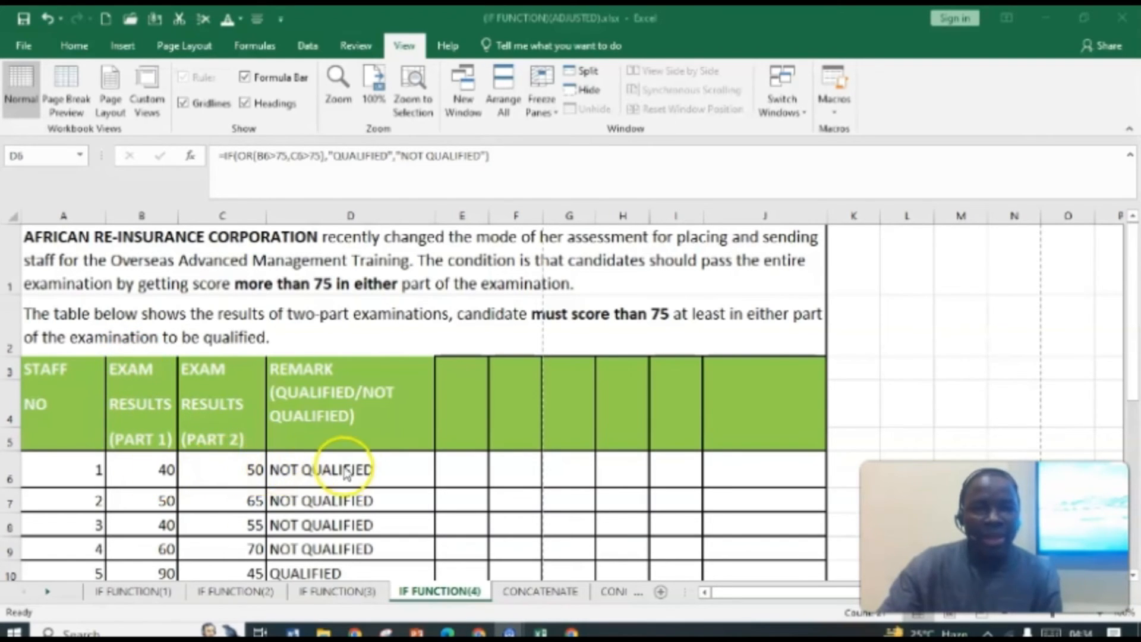
scroll(382, 458, down, 1)
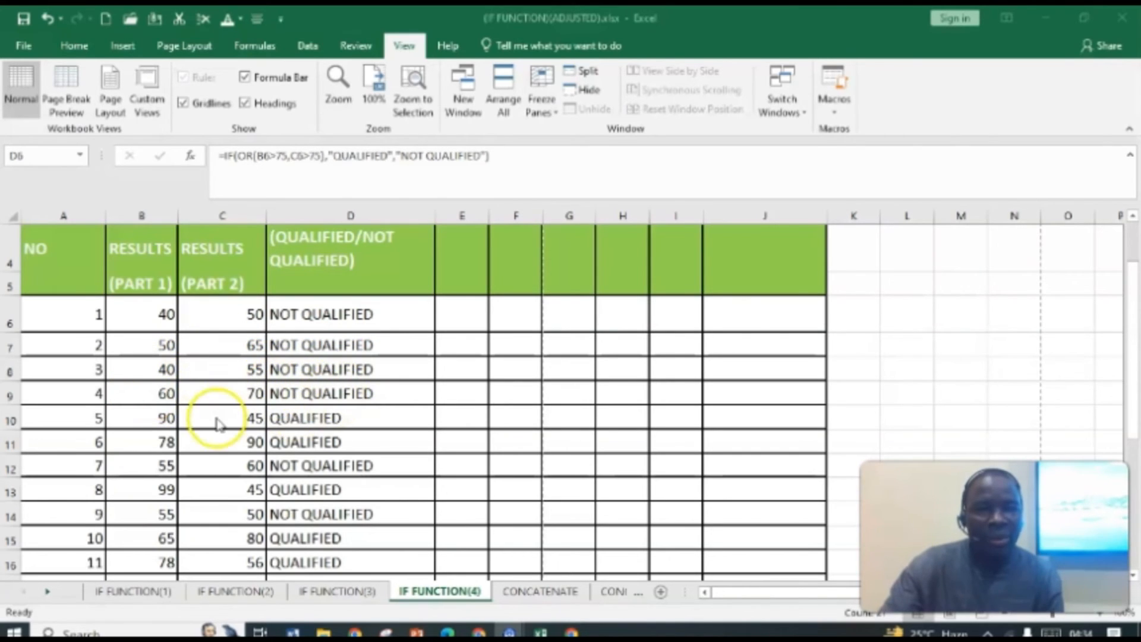
scroll(237, 392, up, 1)
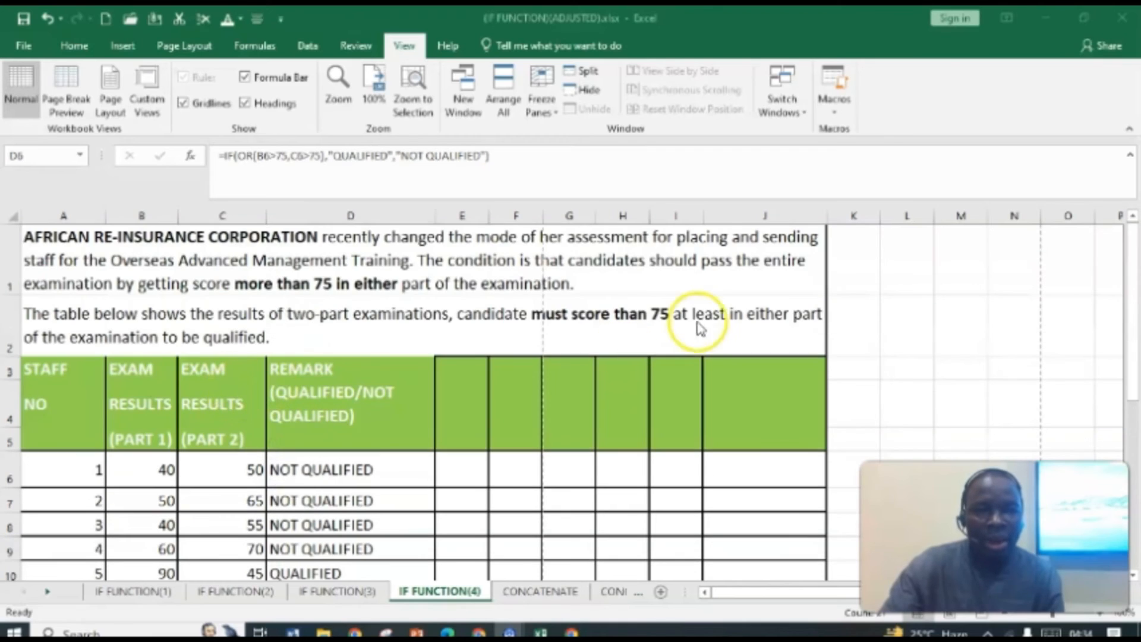
scroll(618, 339, down, 1)
scroll(386, 404, up, 1)
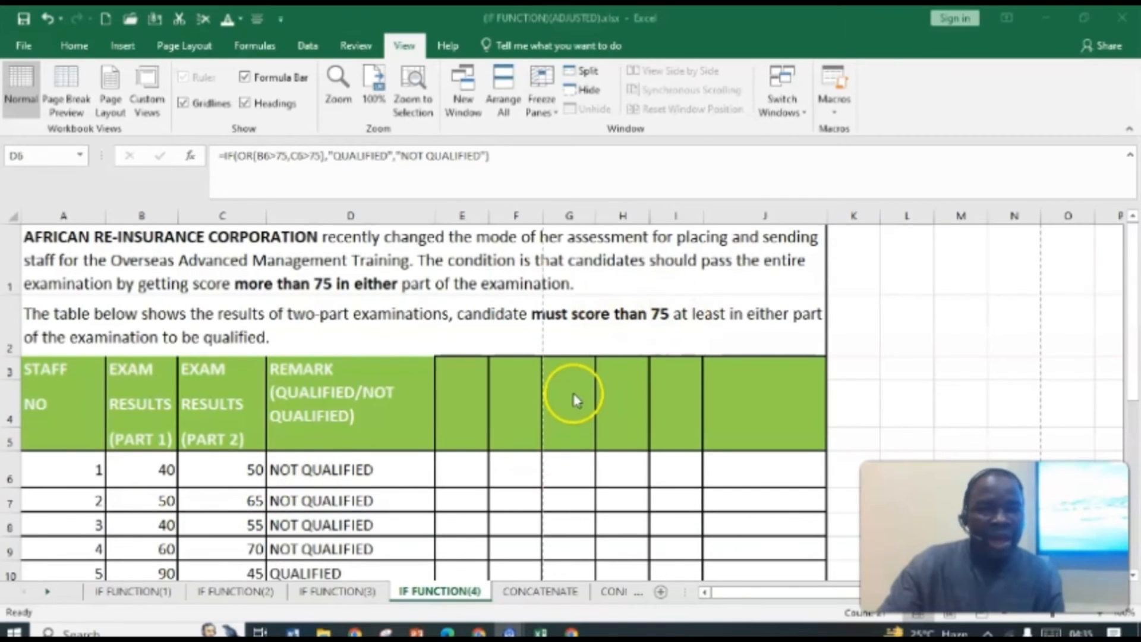
scroll(351, 433, down, 1)
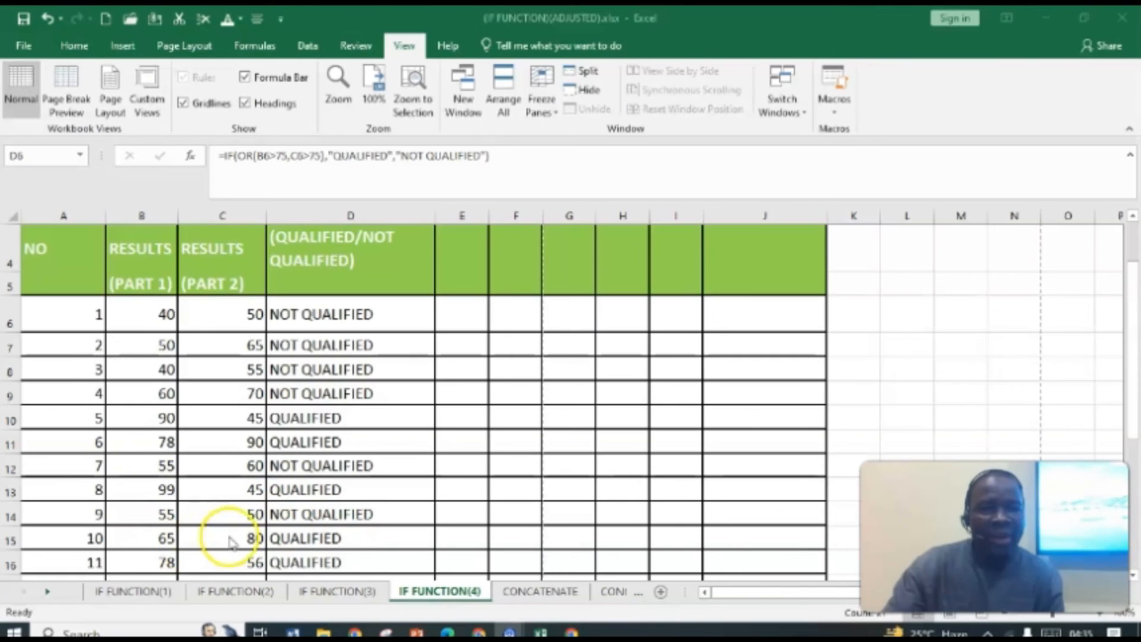
scroll(252, 523, down, 2)
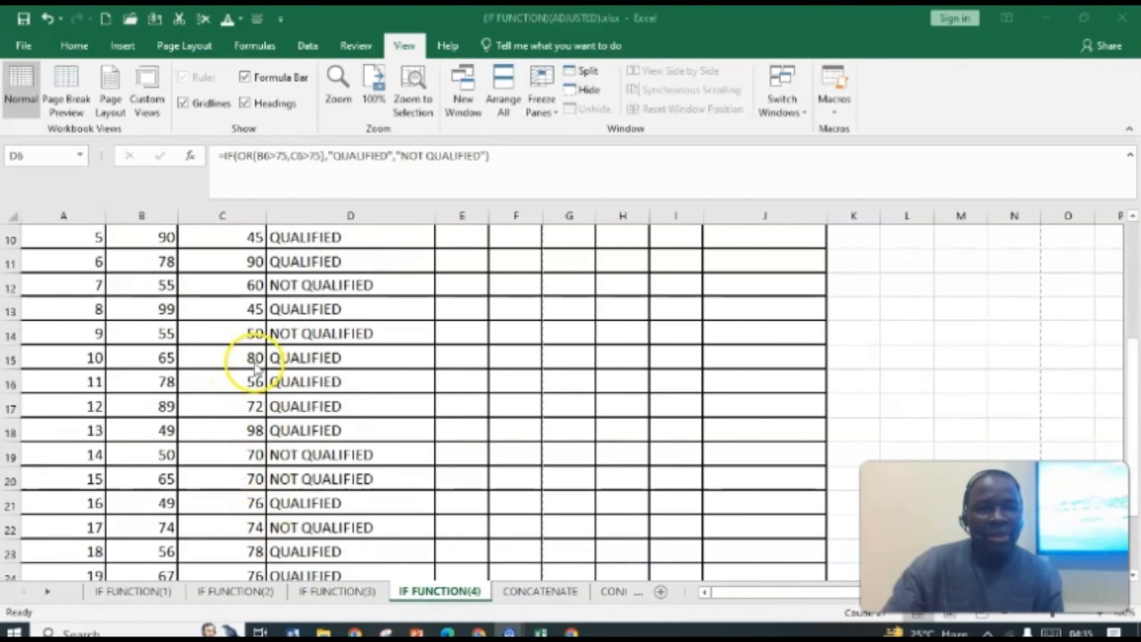
scroll(238, 389, down, 2)
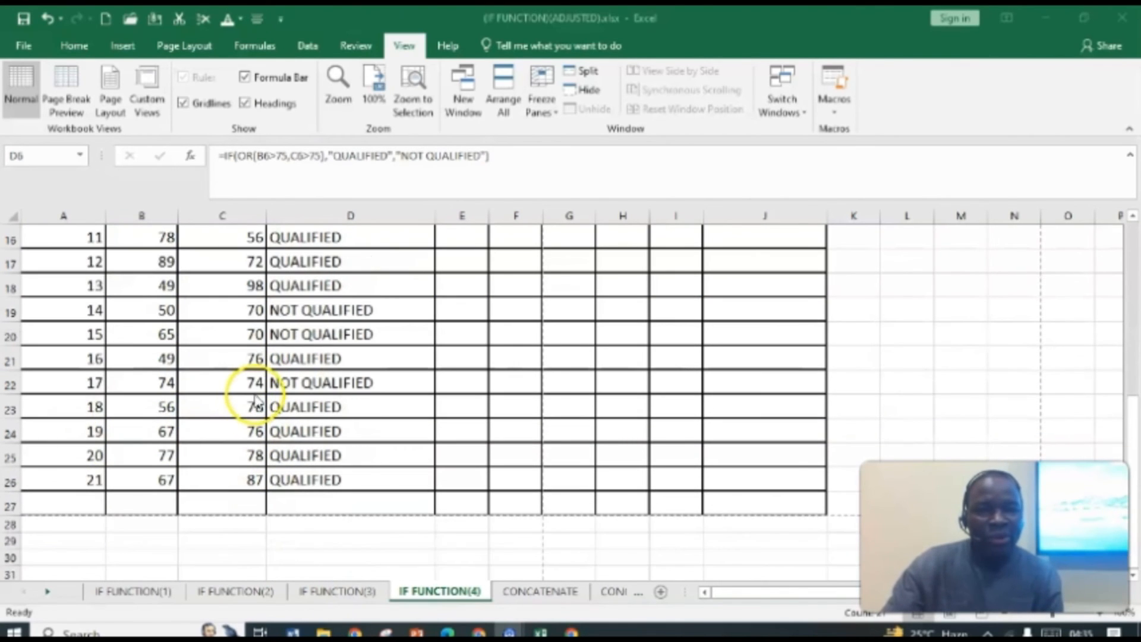
scroll(255, 399, up, 2)
scroll(254, 382, up, 3)
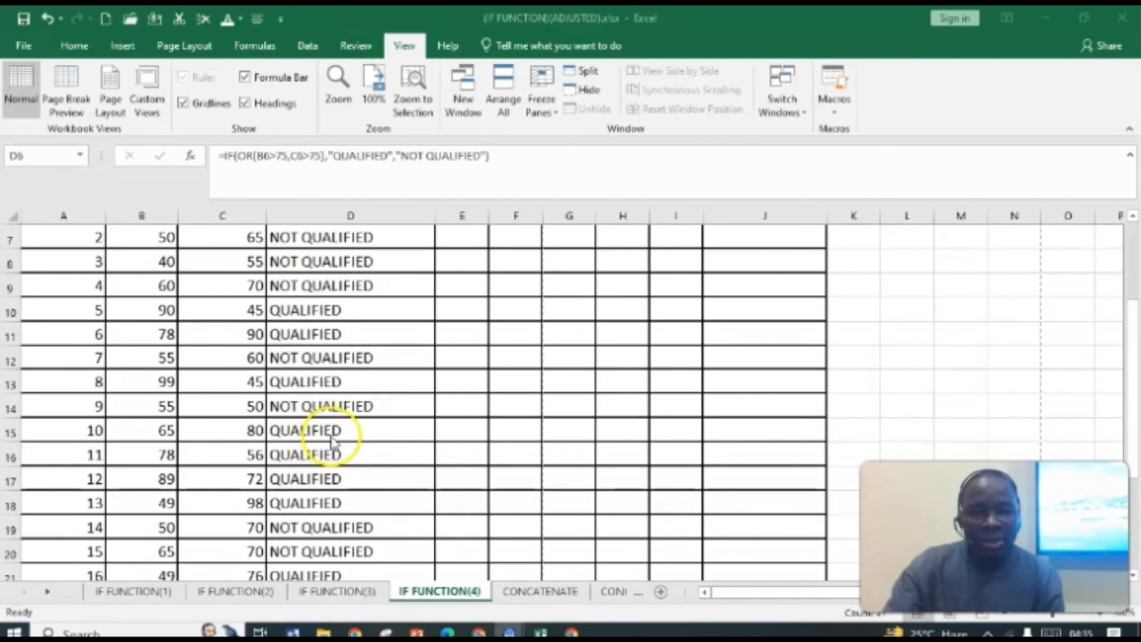
scroll(331, 439, up, 2)
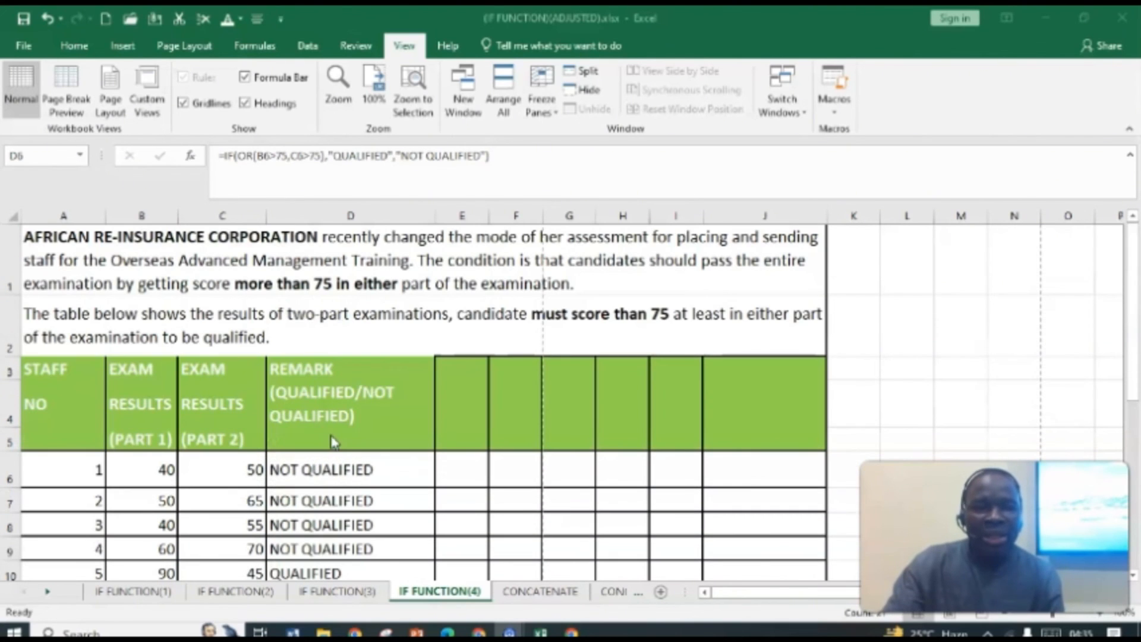